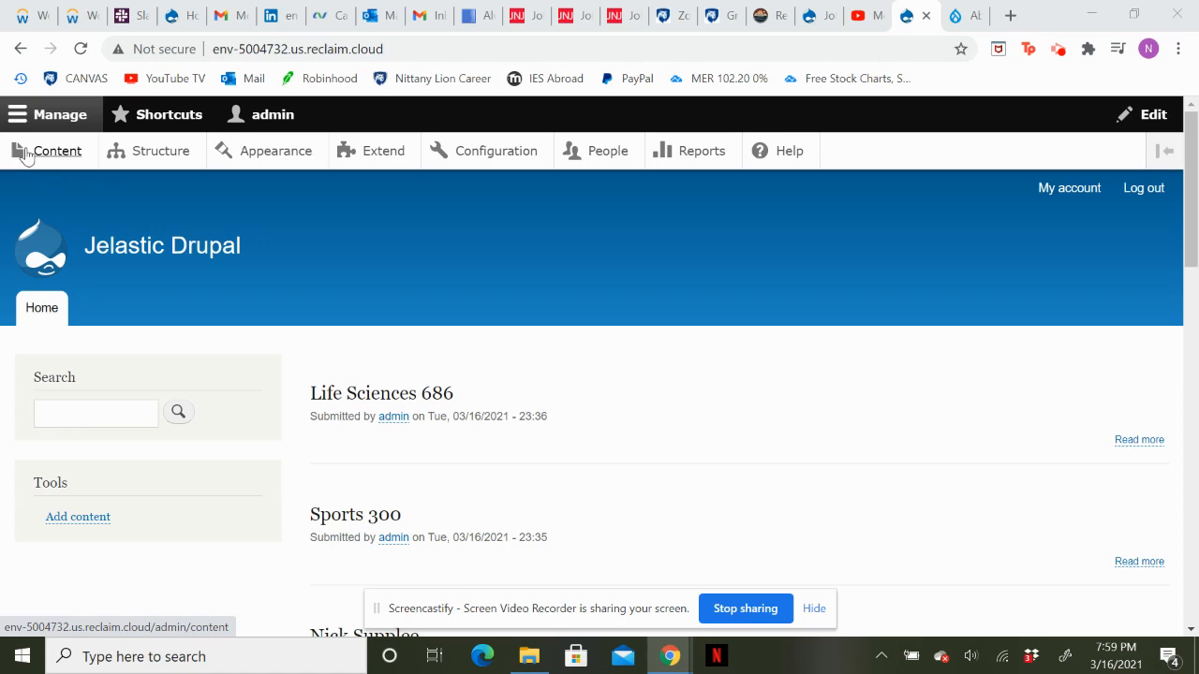
Review the site's home page listing and the details of the Life Sciences 686 entry, returning to the home page.
{"action": "scroll", "coordinate": [468, 468], "scroll_direction": "down", "scroll_amount": 10}
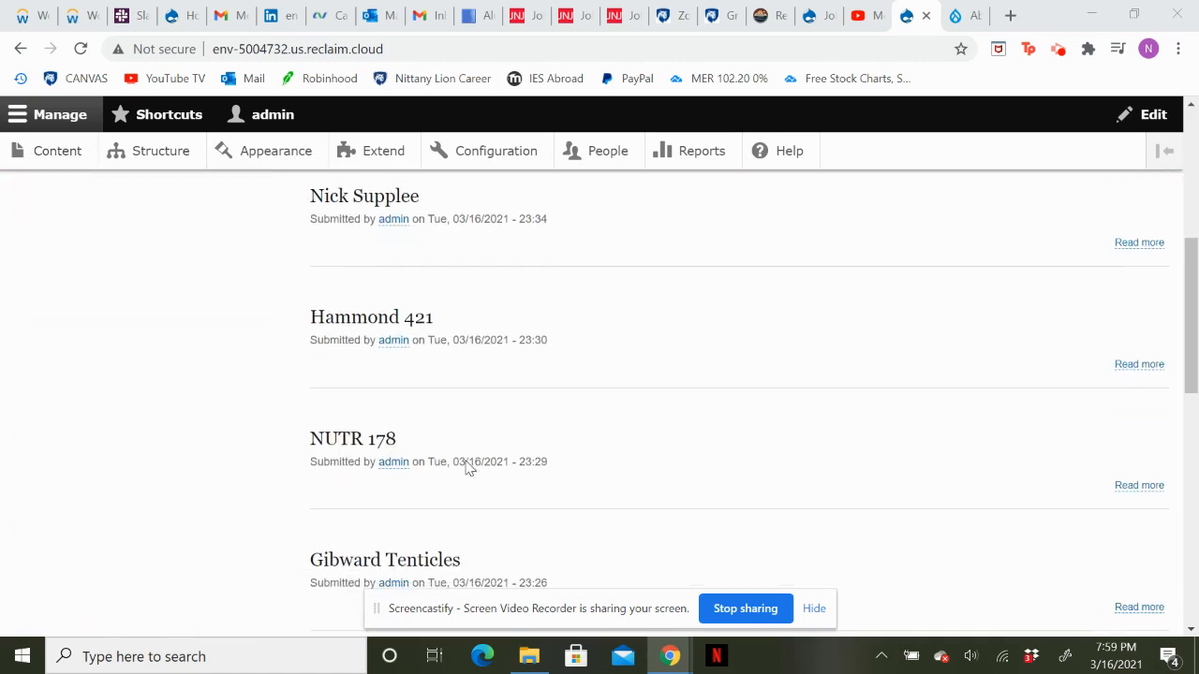
{"action": "scroll", "coordinate": [468, 468], "scroll_direction": "up", "scroll_amount": 10}
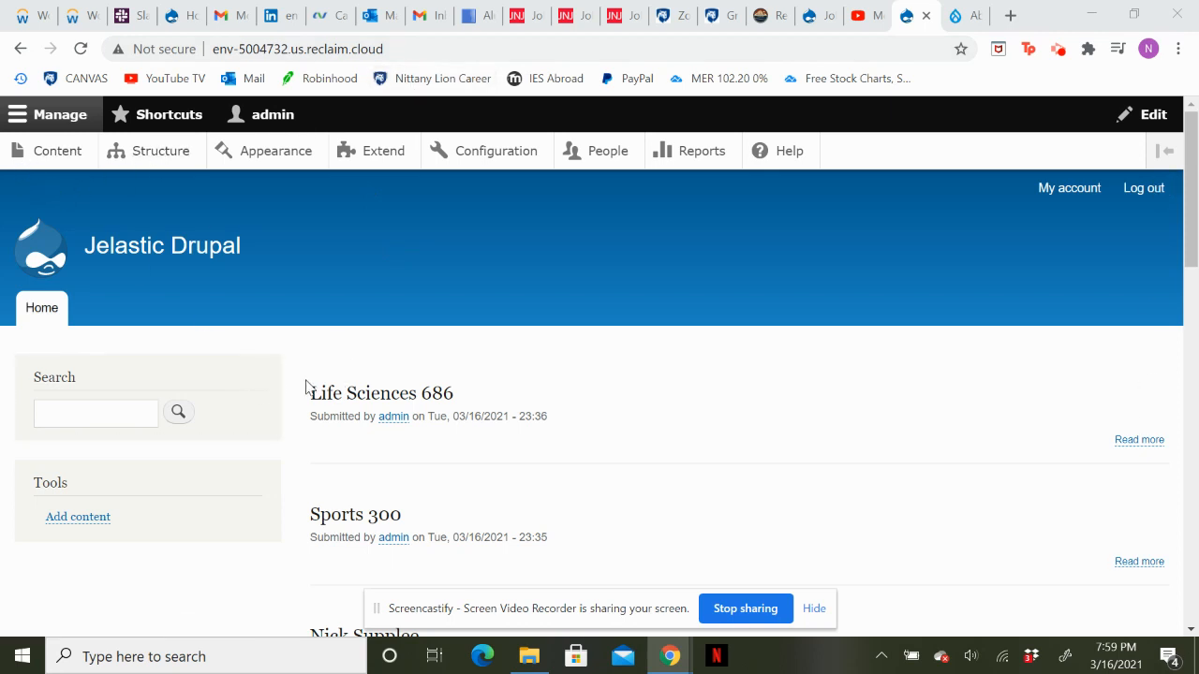
{"action": "left_click", "coordinate": [394, 394]}
{"action": "scroll", "coordinate": [586, 472], "scroll_direction": "down", "scroll_amount": 2}
{"action": "scroll", "coordinate": [585, 473], "scroll_direction": "up", "scroll_amount": 1}
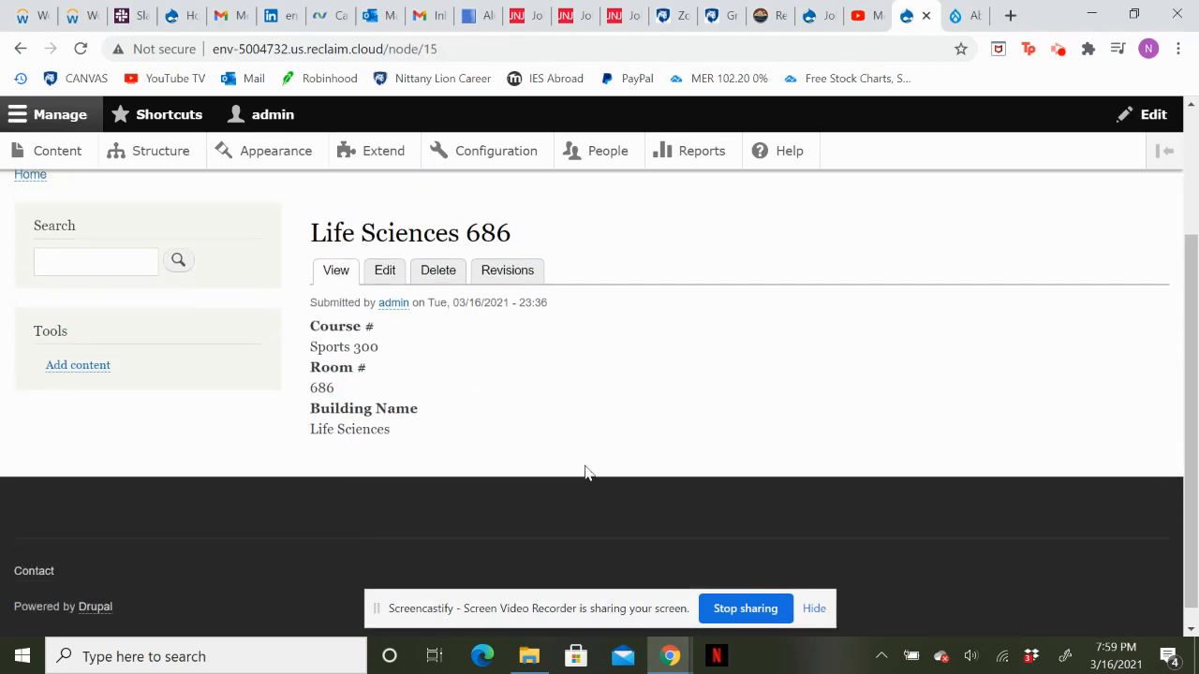
{"action": "scroll", "coordinate": [109, 212], "scroll_direction": "up", "scroll_amount": 2}
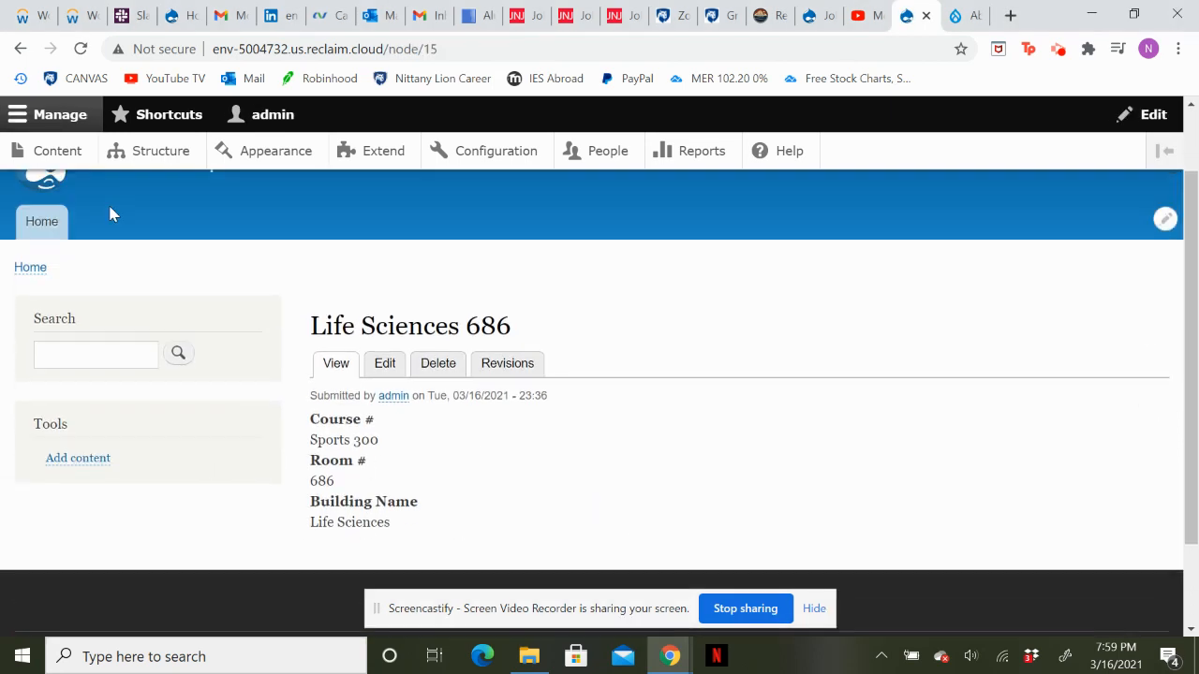
{"action": "left_click", "coordinate": [41, 307]}
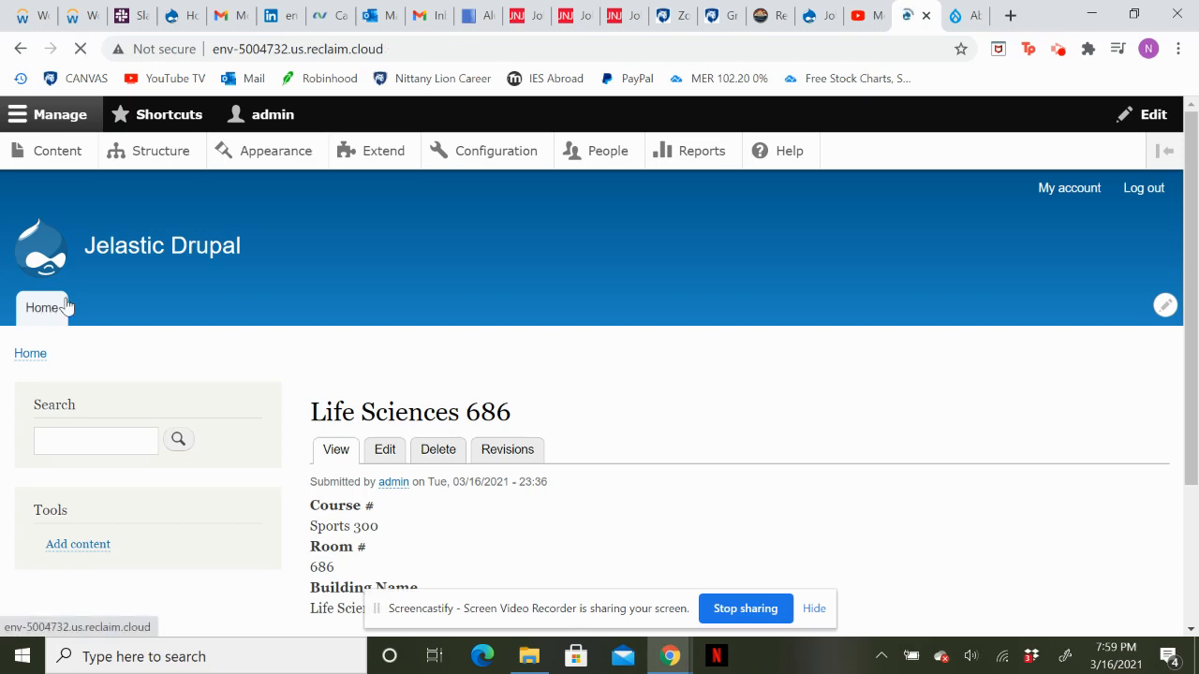
Read through the drupal.org About page, compare back with the Jelastic Drupal site, and close the About page.
{"action": "left_click", "coordinate": [970, 15]}
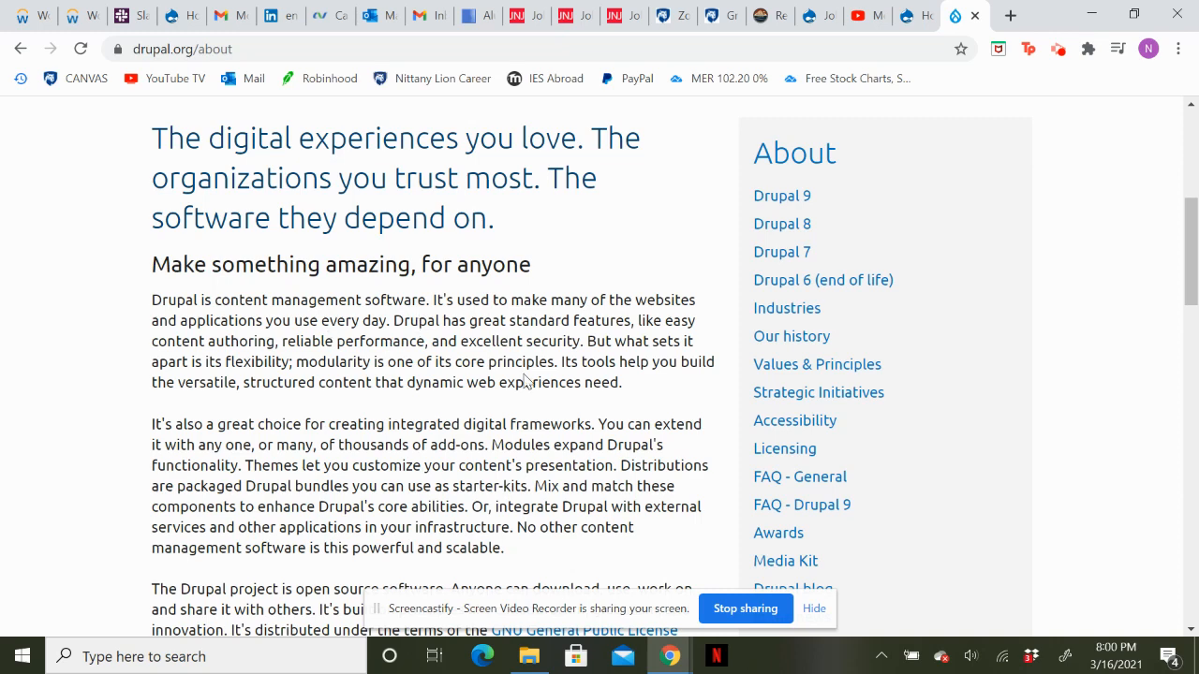
{"action": "scroll", "coordinate": [313, 465], "scroll_direction": "down", "scroll_amount": 5}
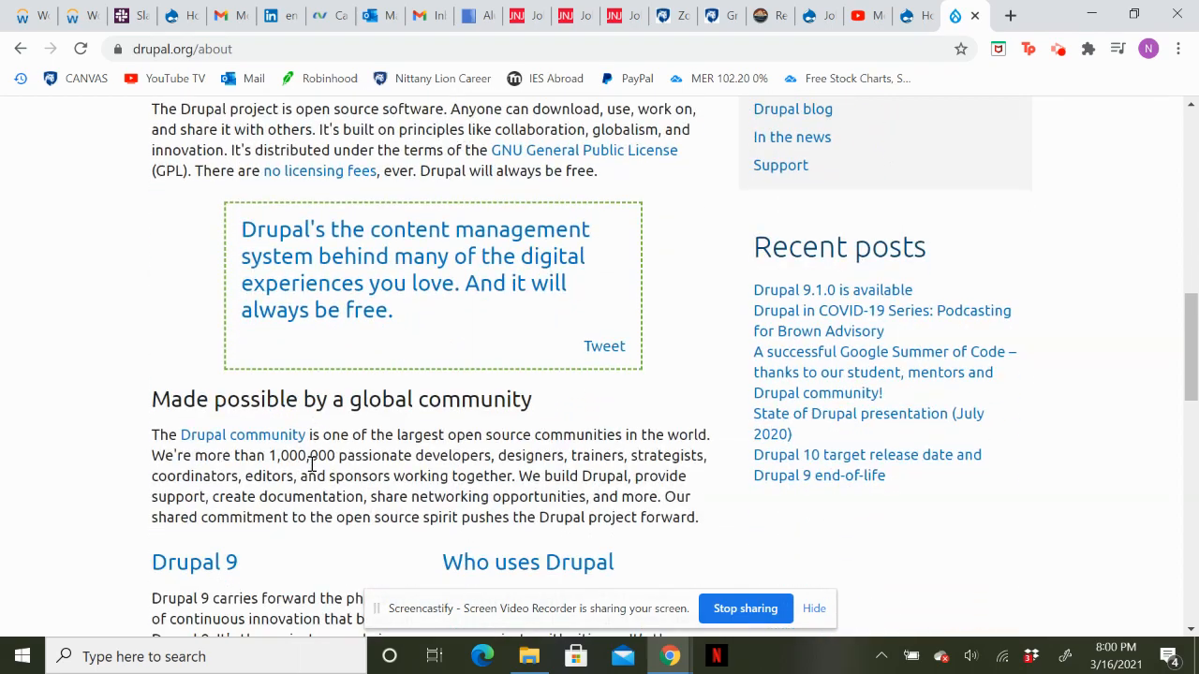
{"action": "scroll", "coordinate": [313, 465], "scroll_direction": "down", "scroll_amount": 5}
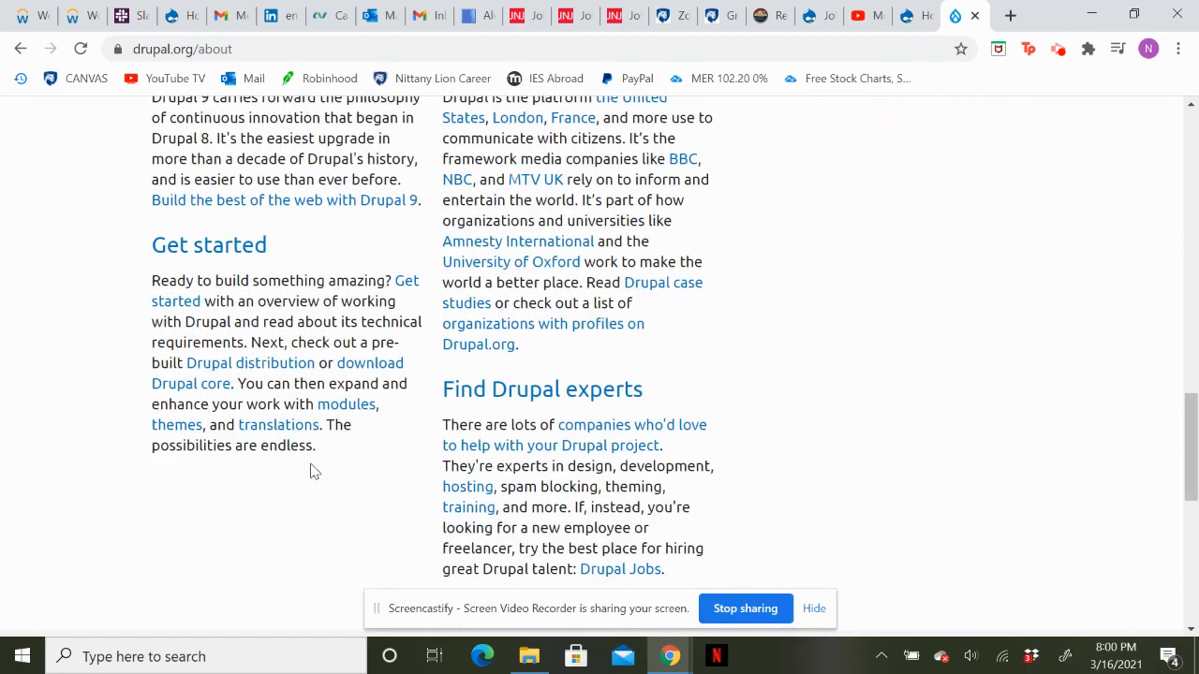
{"action": "scroll", "coordinate": [313, 471], "scroll_direction": "up", "scroll_amount": 12}
{"action": "scroll", "coordinate": [312, 471], "scroll_direction": "down", "scroll_amount": 1}
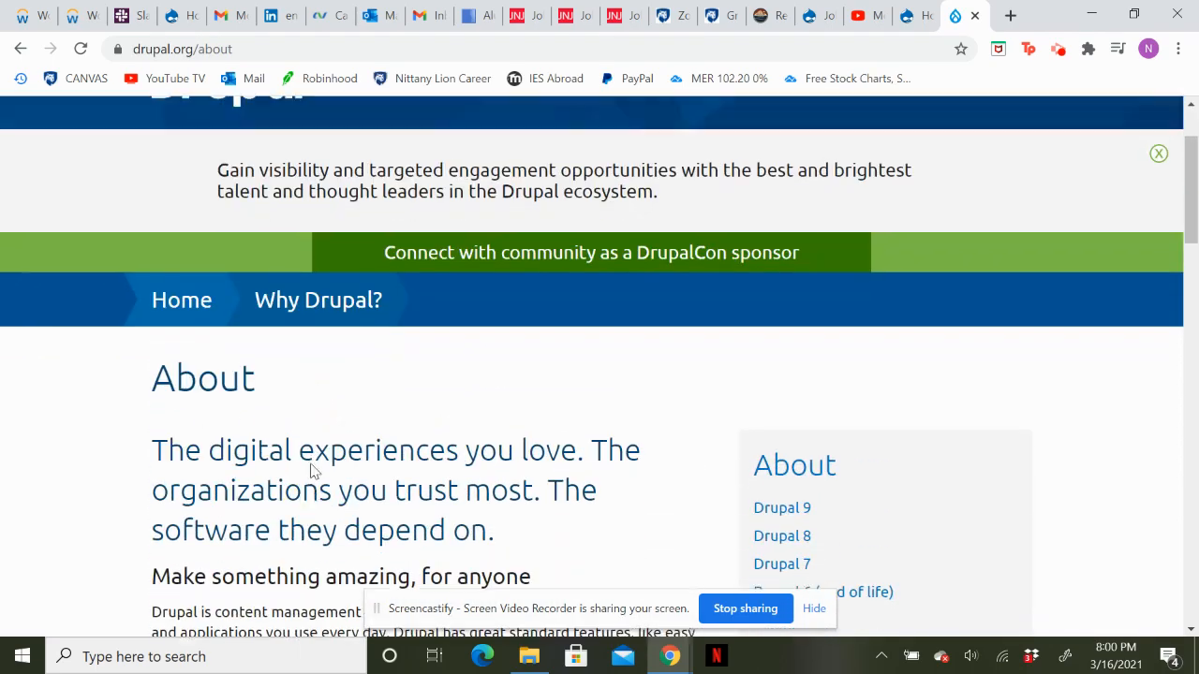
{"action": "scroll", "coordinate": [312, 471], "scroll_direction": "up", "scroll_amount": 1}
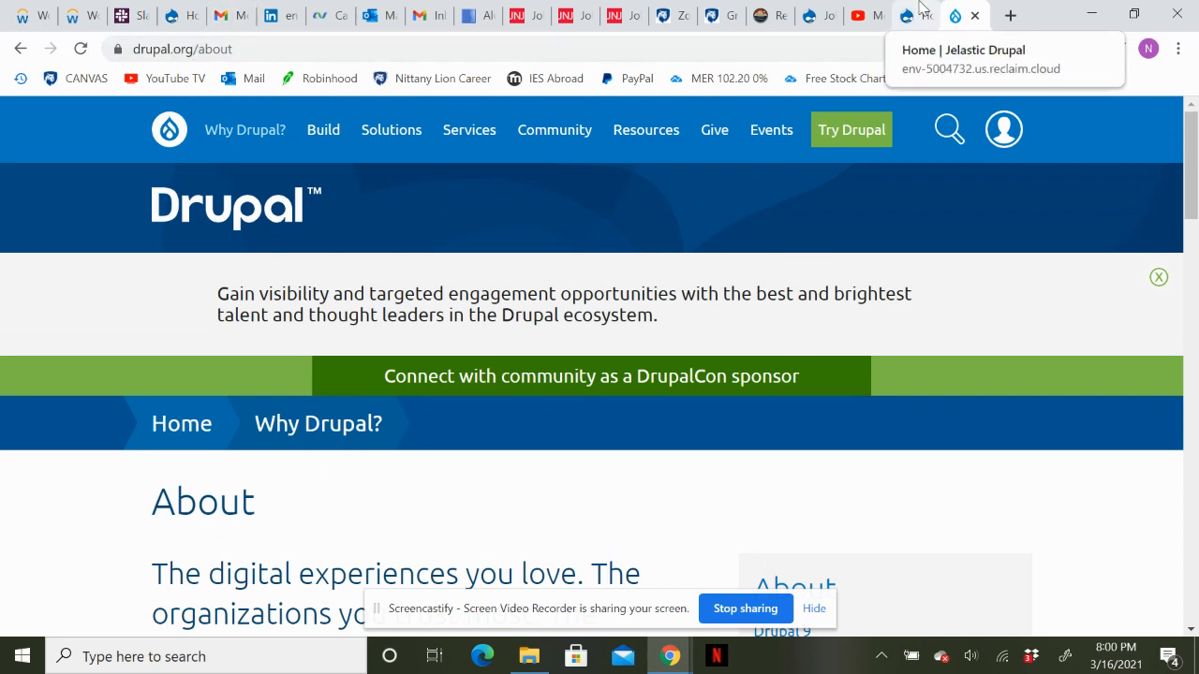
{"action": "left_click", "coordinate": [920, 8]}
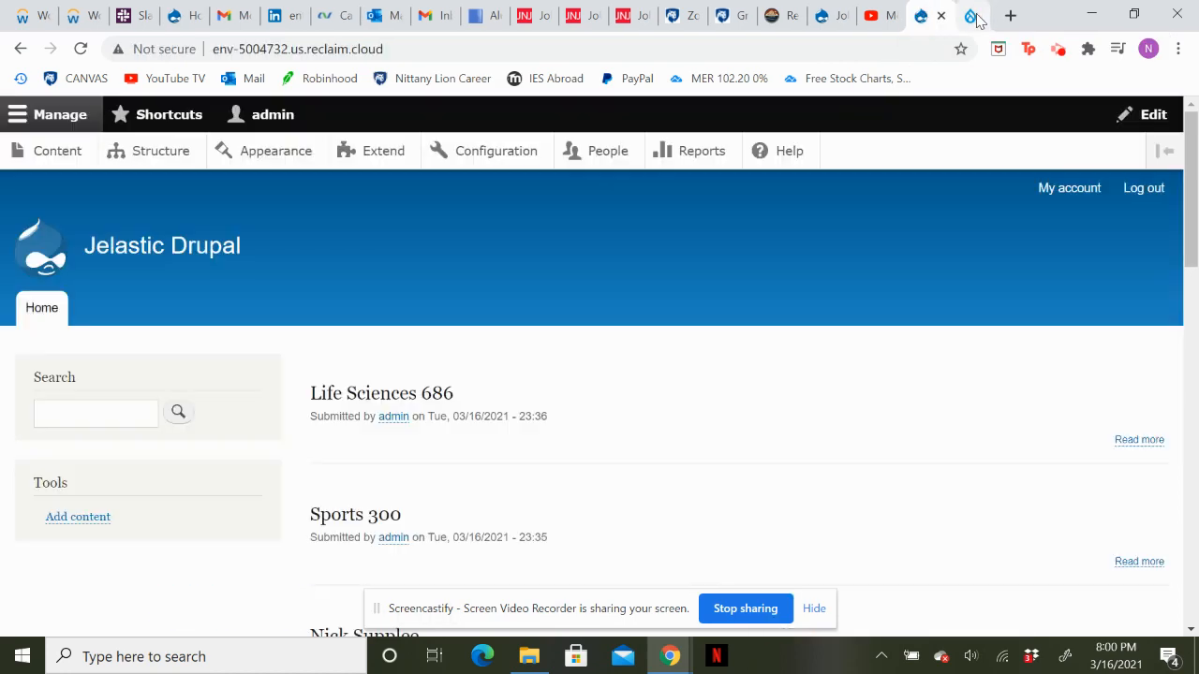
{"action": "left_click", "coordinate": [976, 19]}
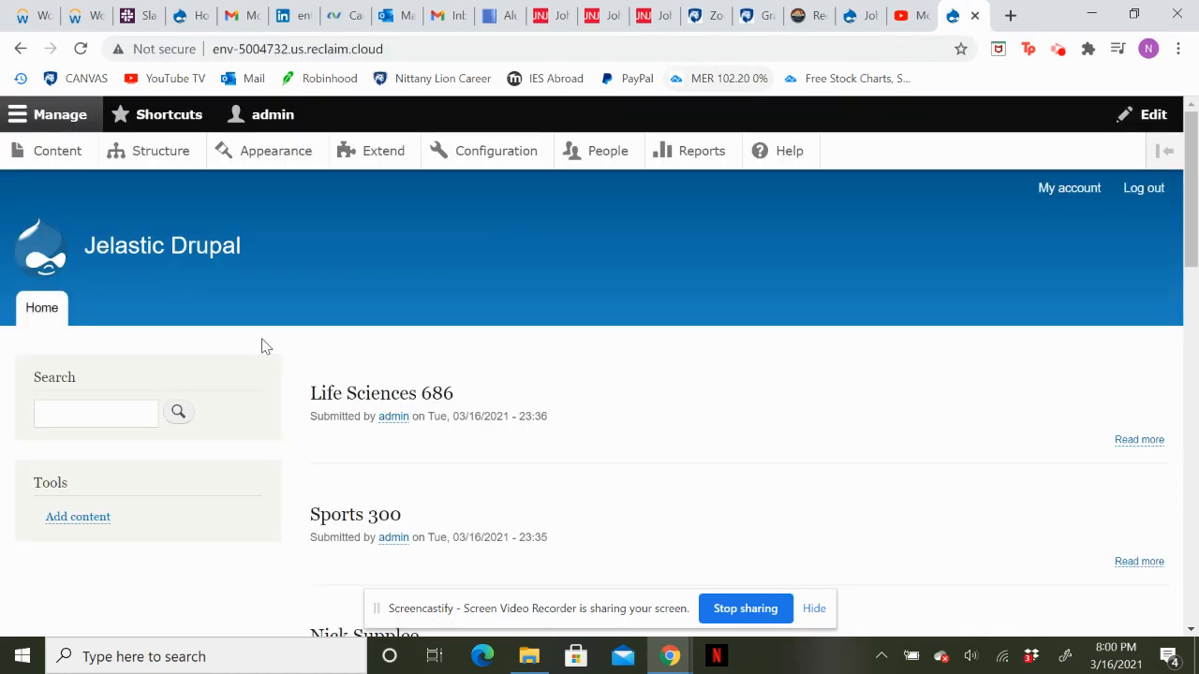
{"action": "scroll", "coordinate": [425, 468], "scroll_direction": "down", "scroll_amount": 15}
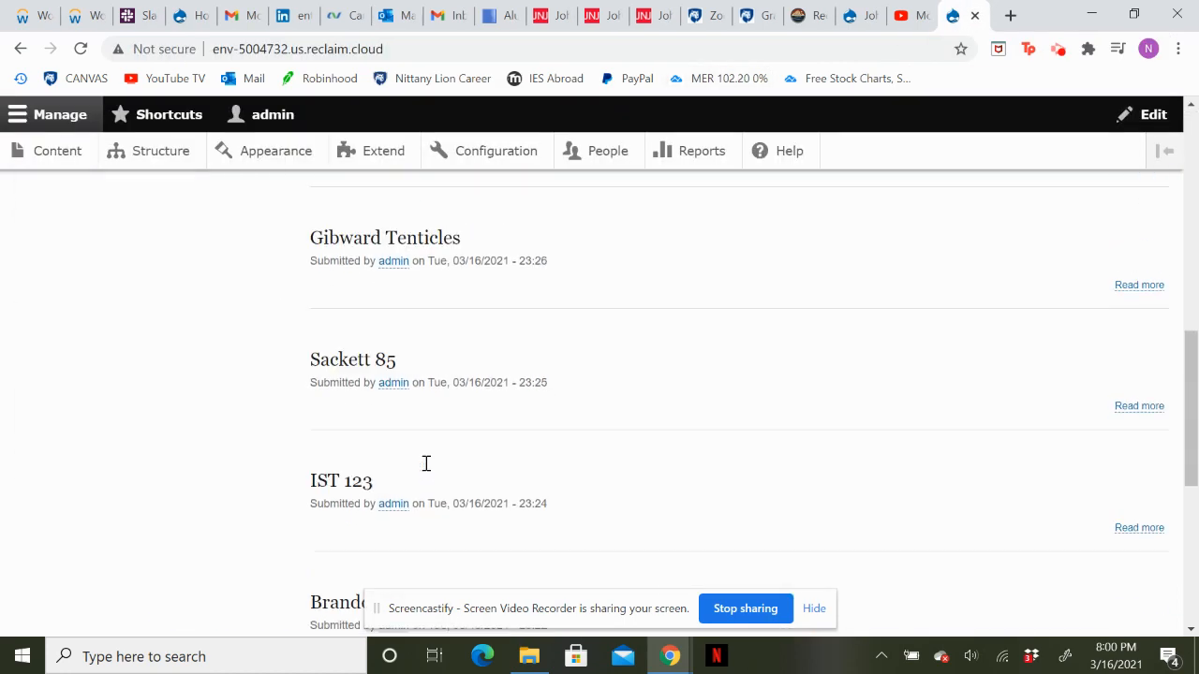
{"action": "scroll", "coordinate": [425, 469], "scroll_direction": "up", "scroll_amount": 12}
{"action": "scroll", "coordinate": [425, 468], "scroll_direction": "up", "scroll_amount": 3}
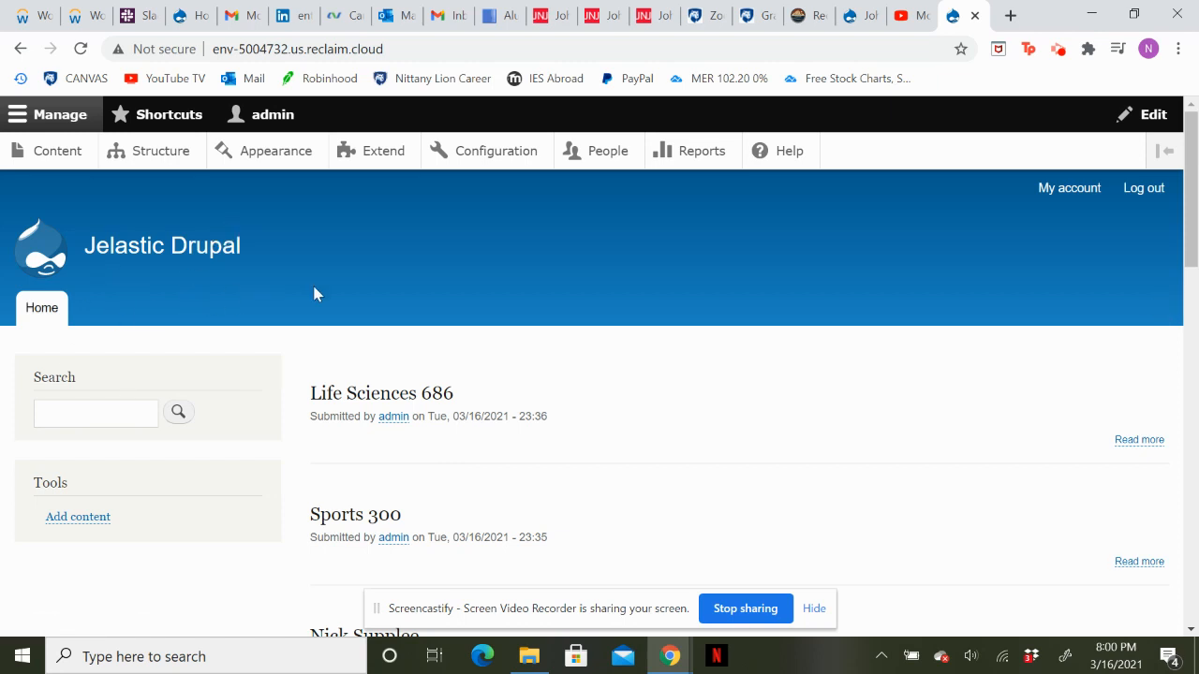
Start a new content type in the site structure and name it Student.
{"action": "left_click", "coordinate": [153, 152]}
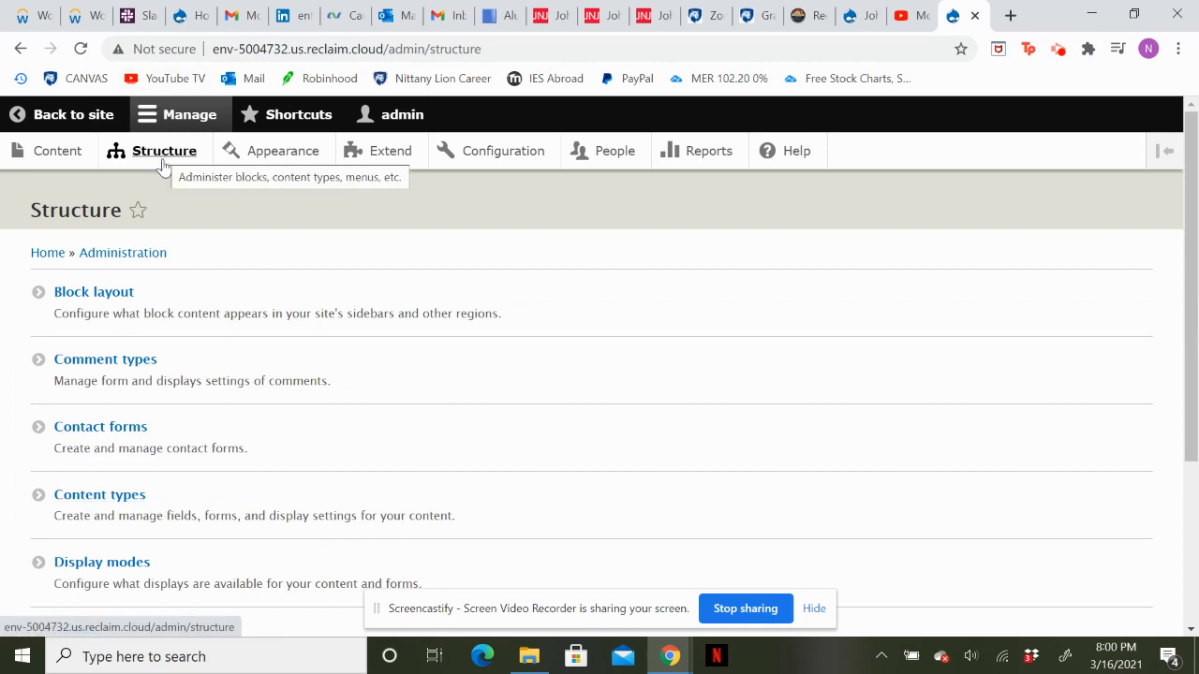
{"action": "left_click", "coordinate": [87, 506]}
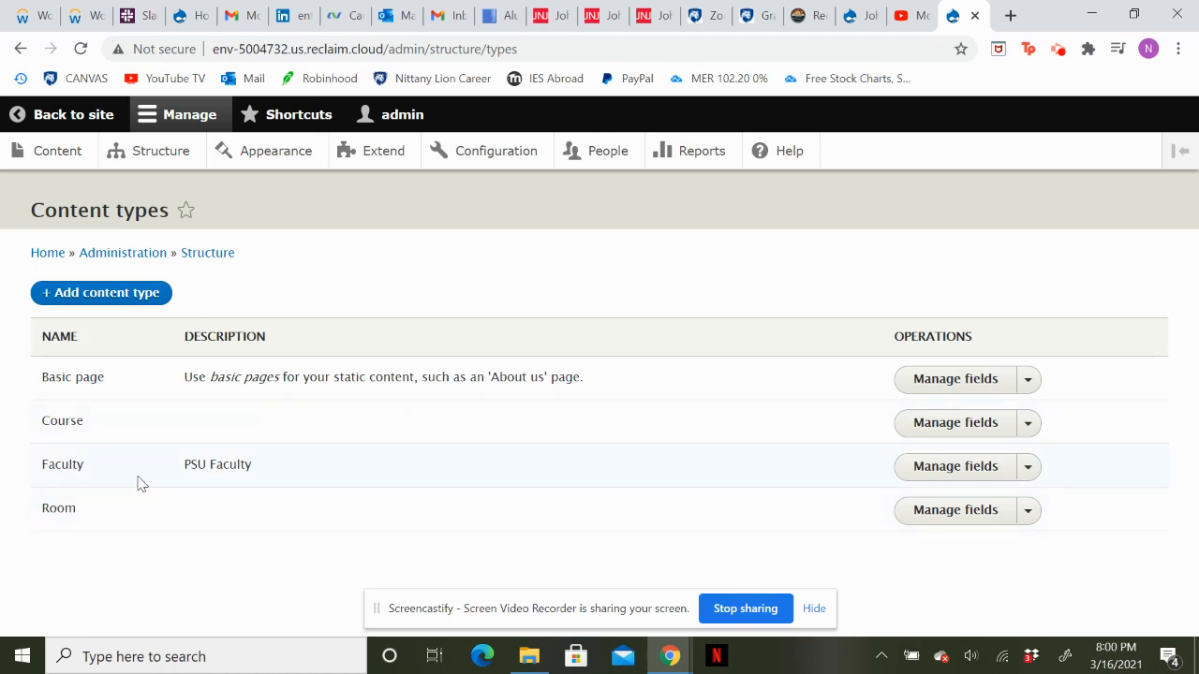
{"action": "left_click", "coordinate": [83, 298]}
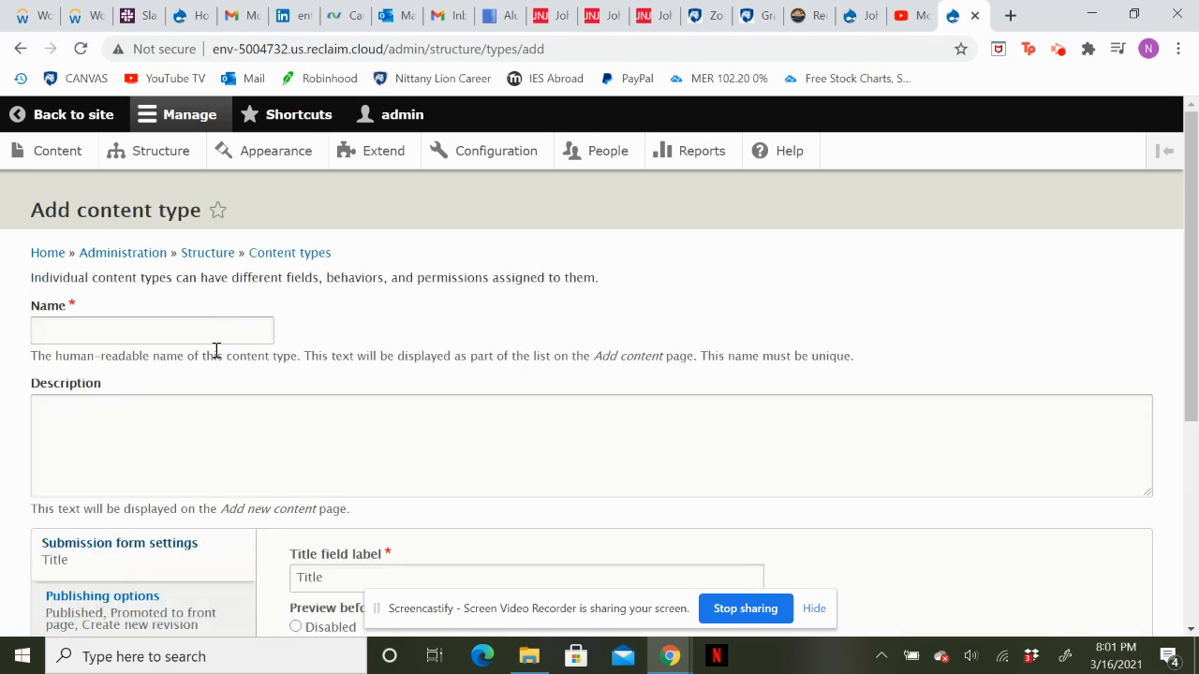
{"action": "left_click", "coordinate": [213, 340]}
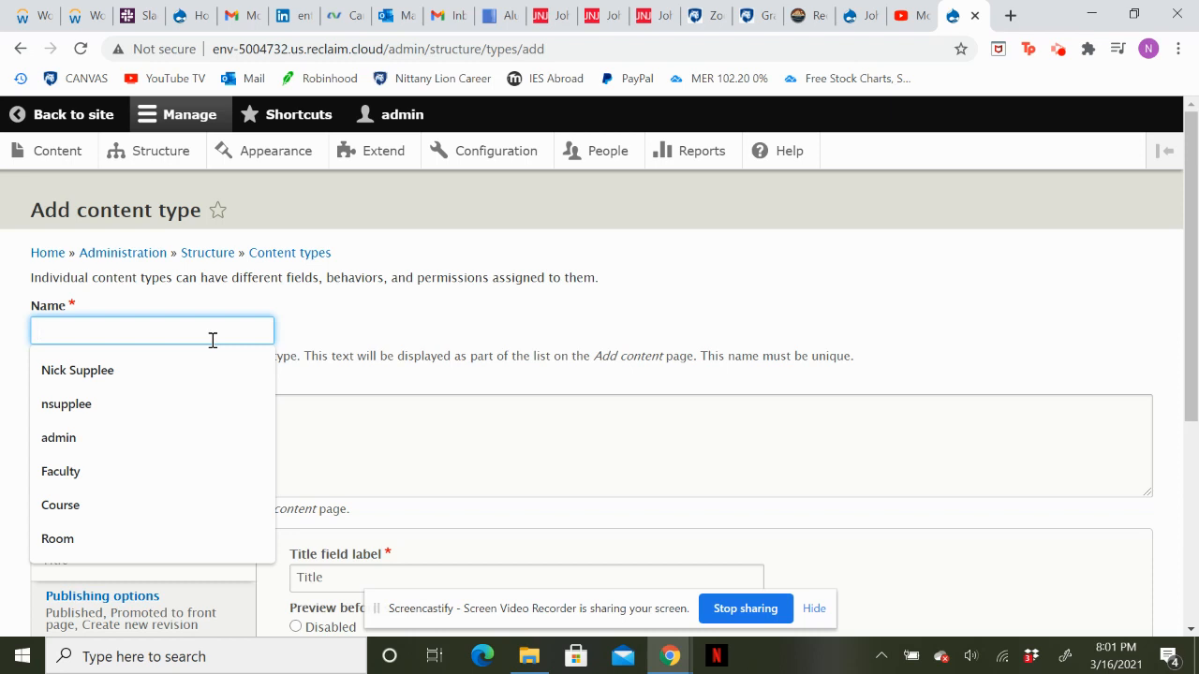
{"action": "type", "text": "S"}
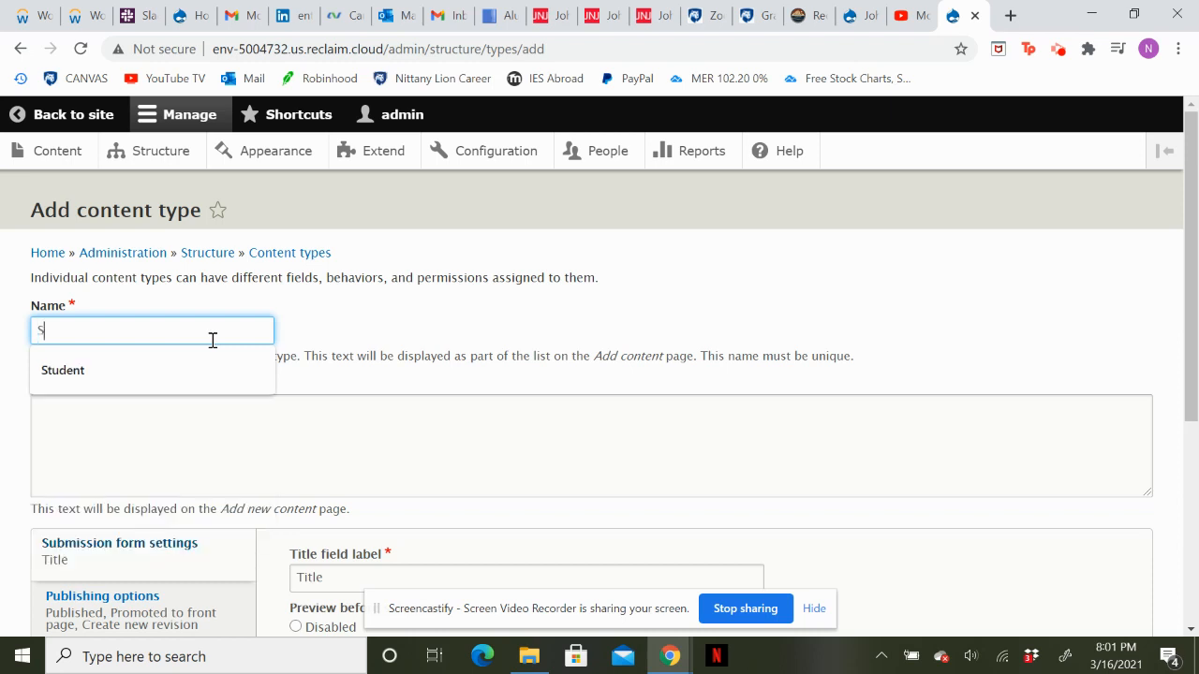
{"action": "type", "text": "tudent"}
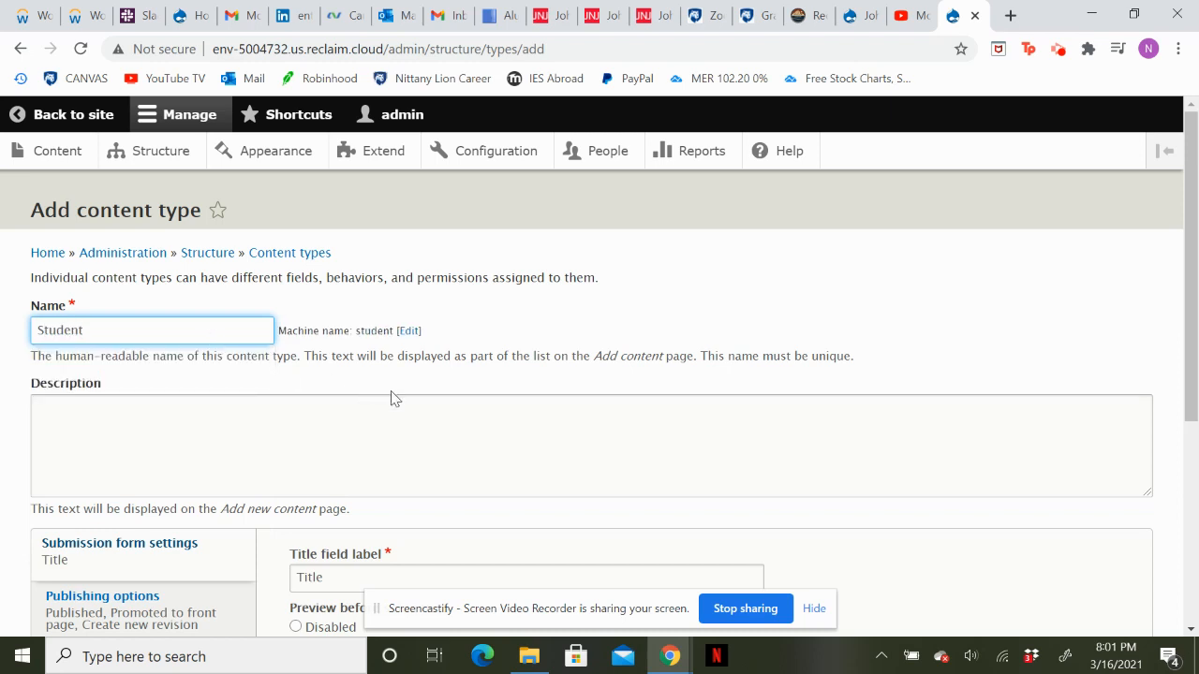
Set the content type's title field label to Student and save it, continuing to its field management.
{"action": "scroll", "coordinate": [394, 398], "scroll_direction": "down", "scroll_amount": 3}
{"action": "left_click", "coordinate": [359, 353]}
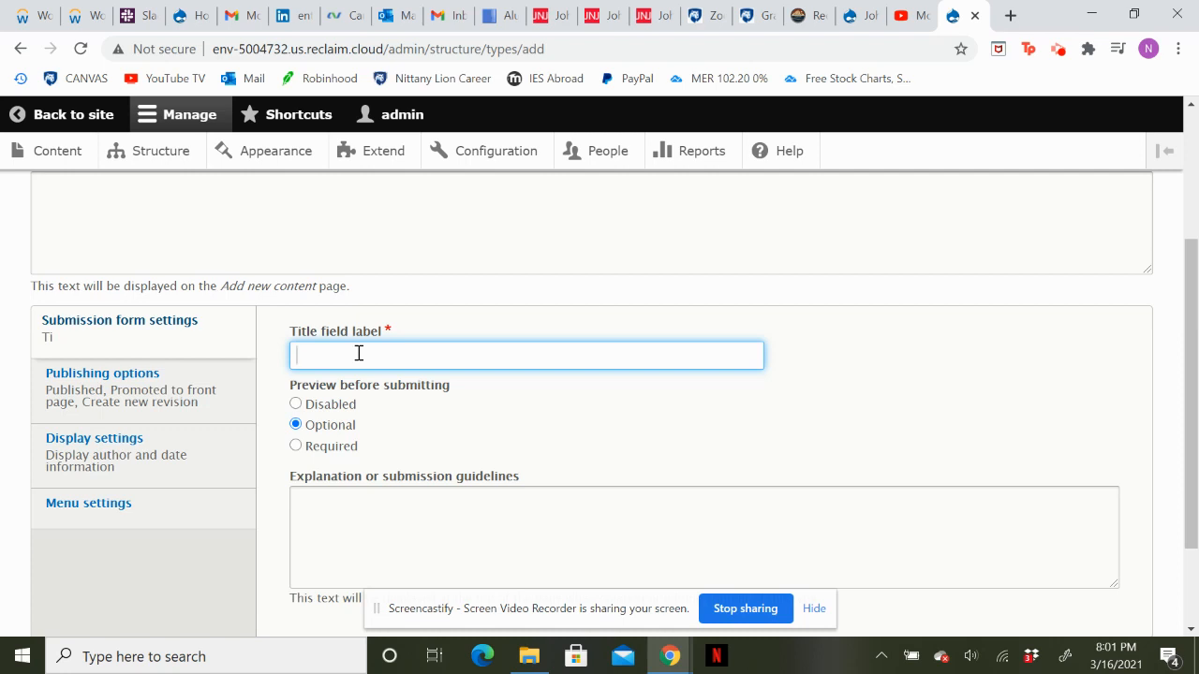
{"action": "scroll", "coordinate": [359, 353], "scroll_direction": "up", "scroll_amount": 3}
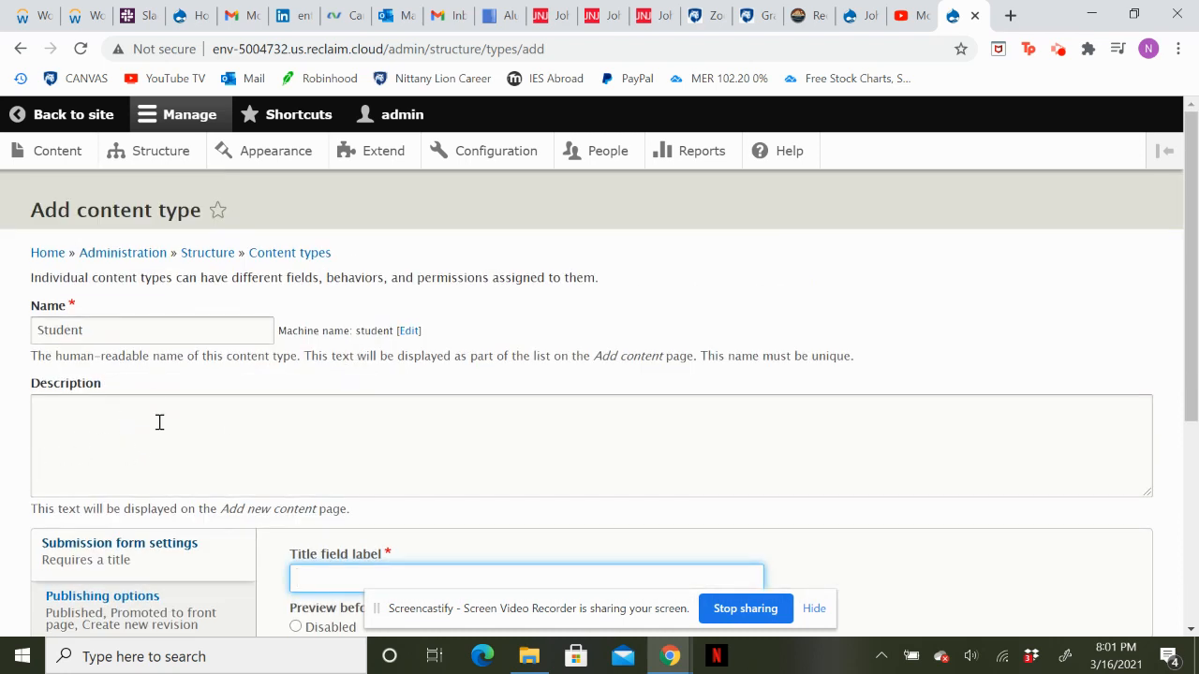
{"action": "scroll", "coordinate": [384, 520], "scroll_direction": "down", "scroll_amount": 2}
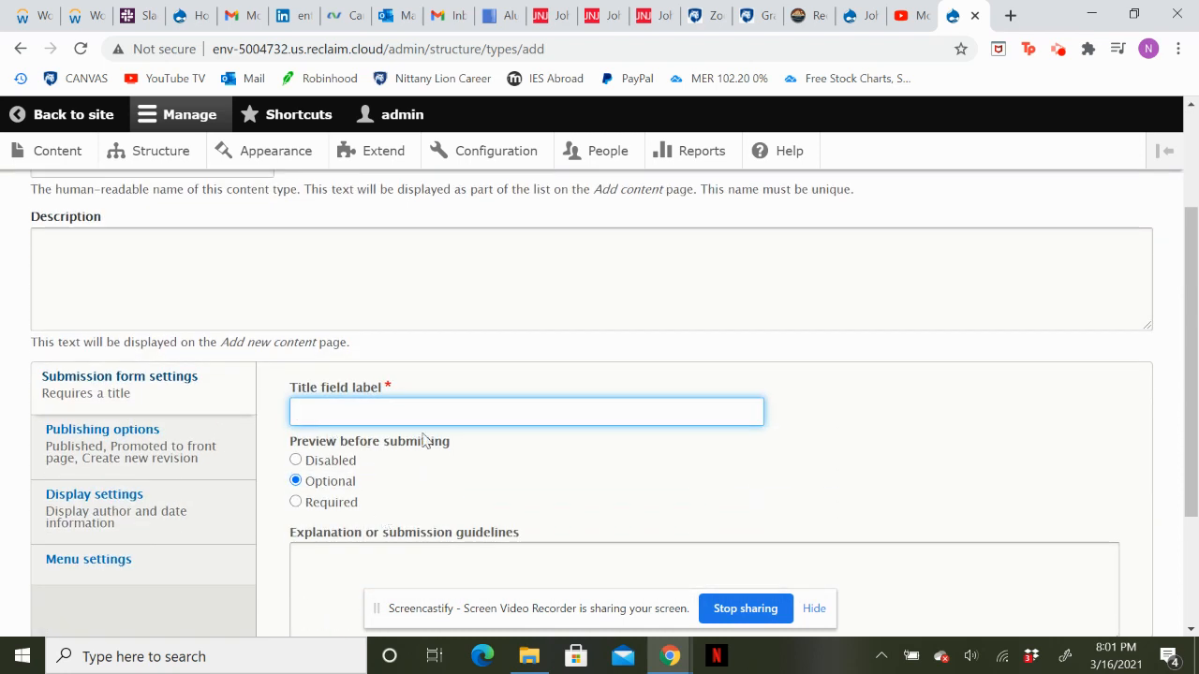
{"action": "type", "text": "St"}
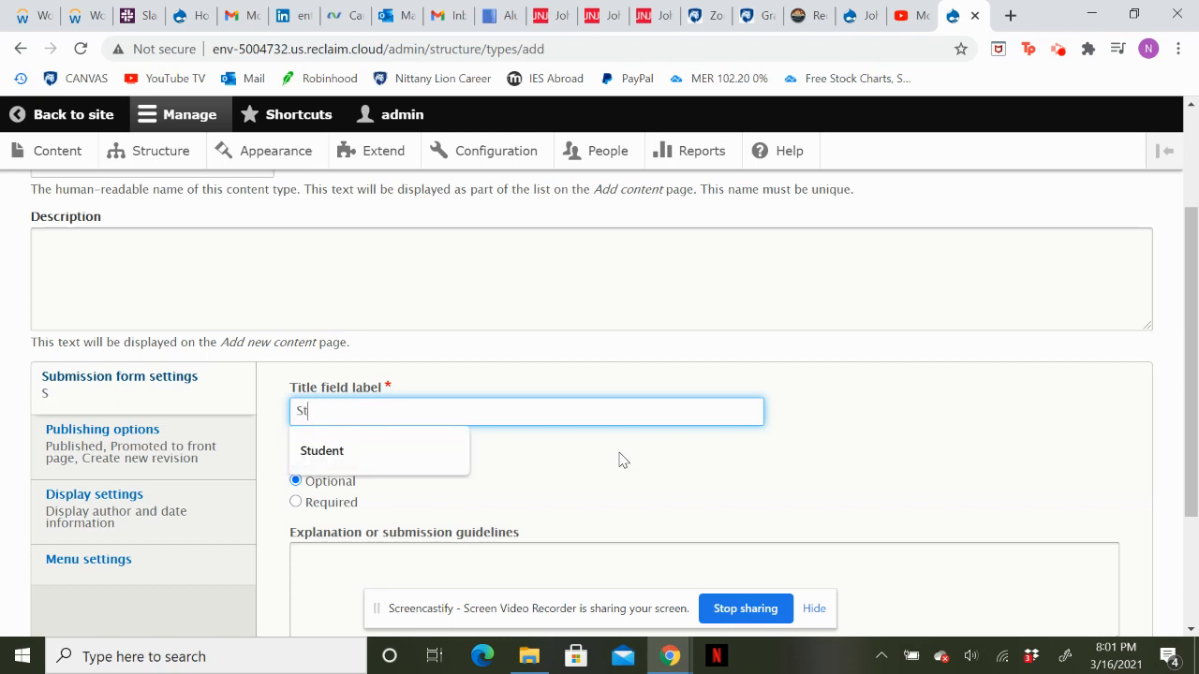
{"action": "type", "text": "udent"}
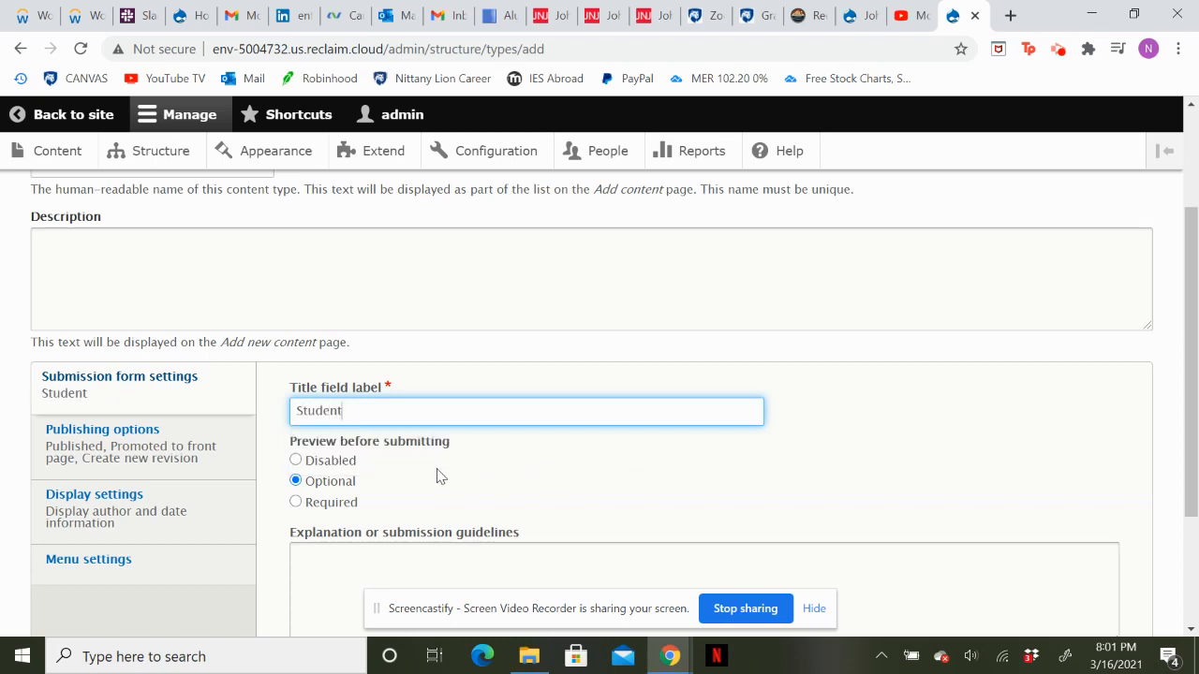
{"action": "scroll", "coordinate": [437, 476], "scroll_direction": "down", "scroll_amount": 1}
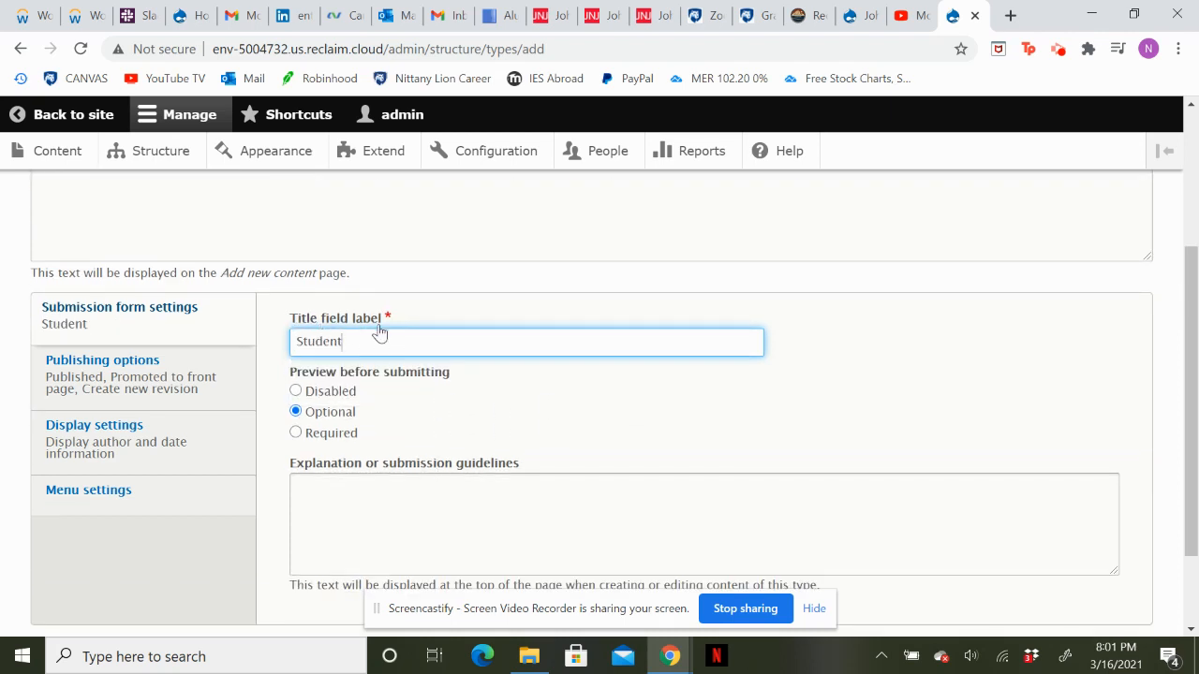
{"action": "scroll", "coordinate": [368, 368], "scroll_direction": "down", "scroll_amount": 2}
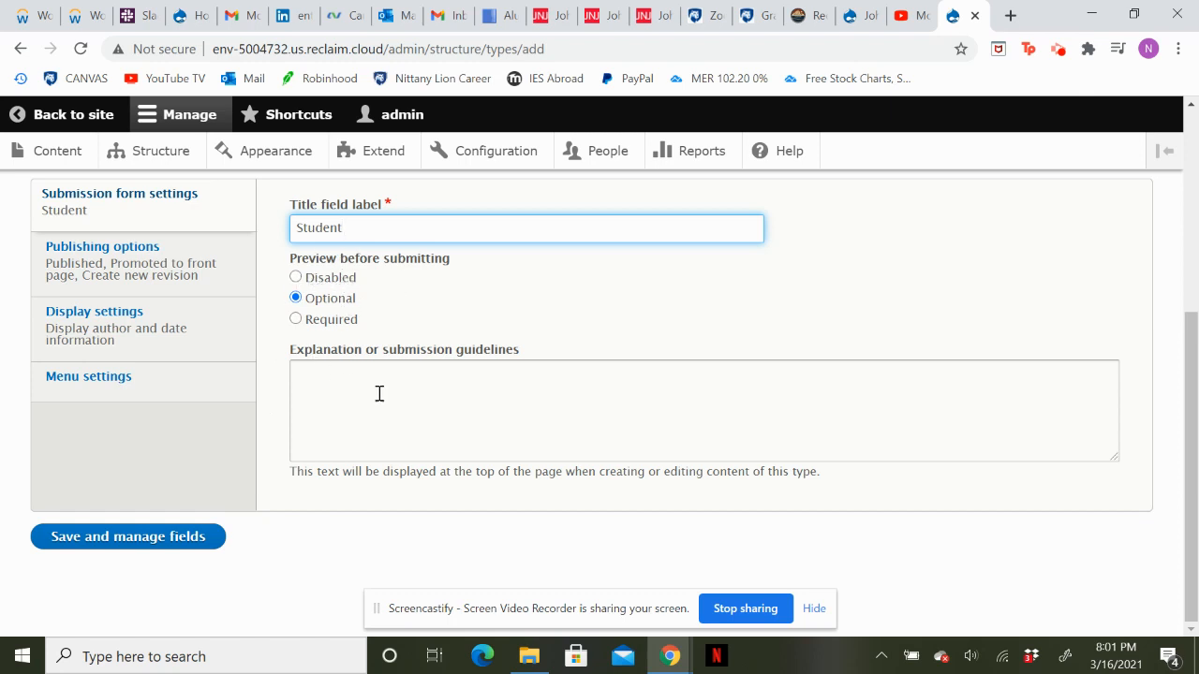
{"action": "left_click", "coordinate": [103, 548]}
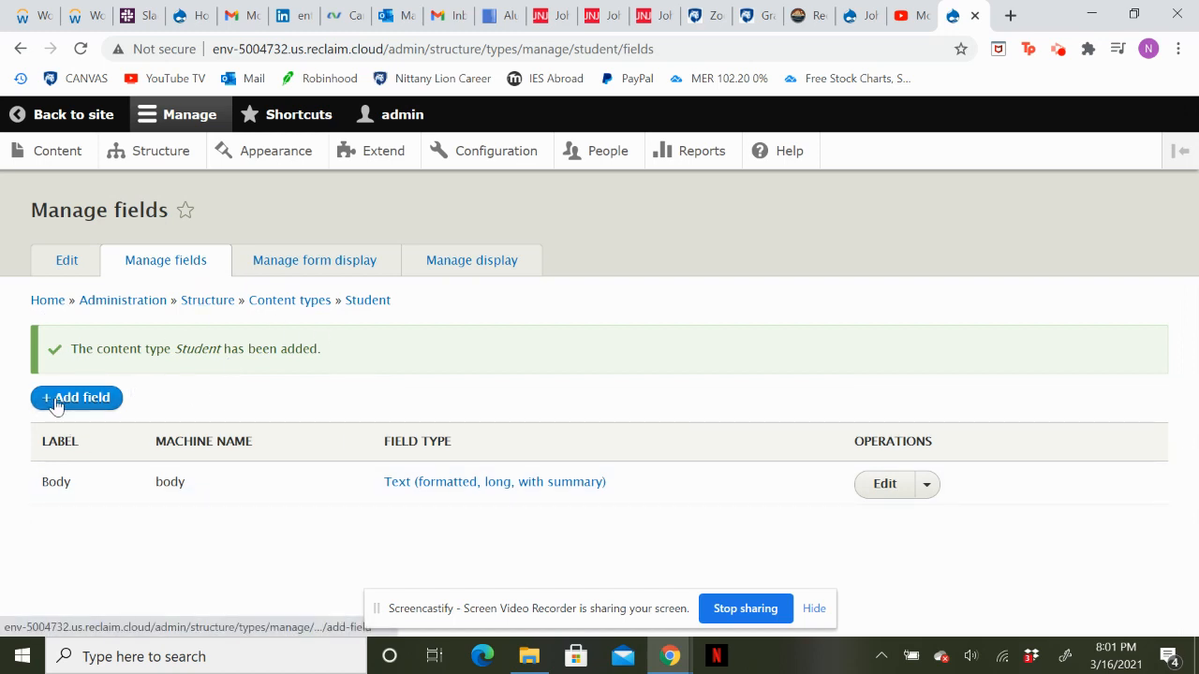
Open the form for adding a field to the Student content type, going through the content types list.
{"action": "left_click", "coordinate": [302, 300]}
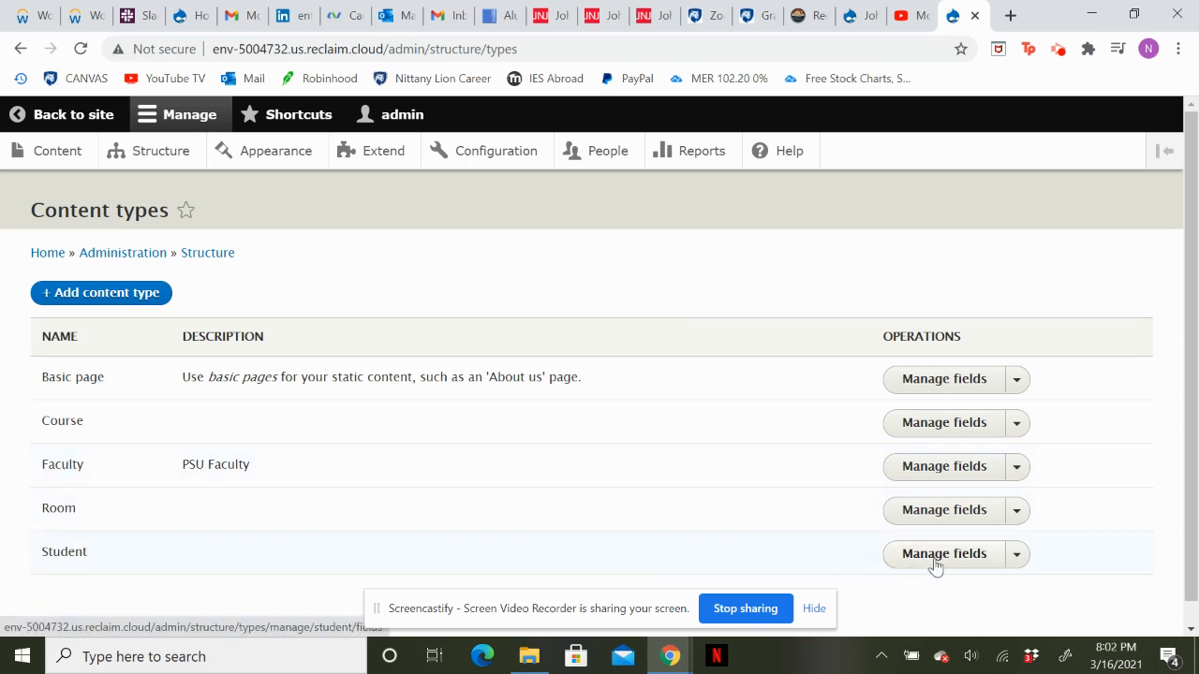
{"action": "left_click", "coordinate": [964, 569]}
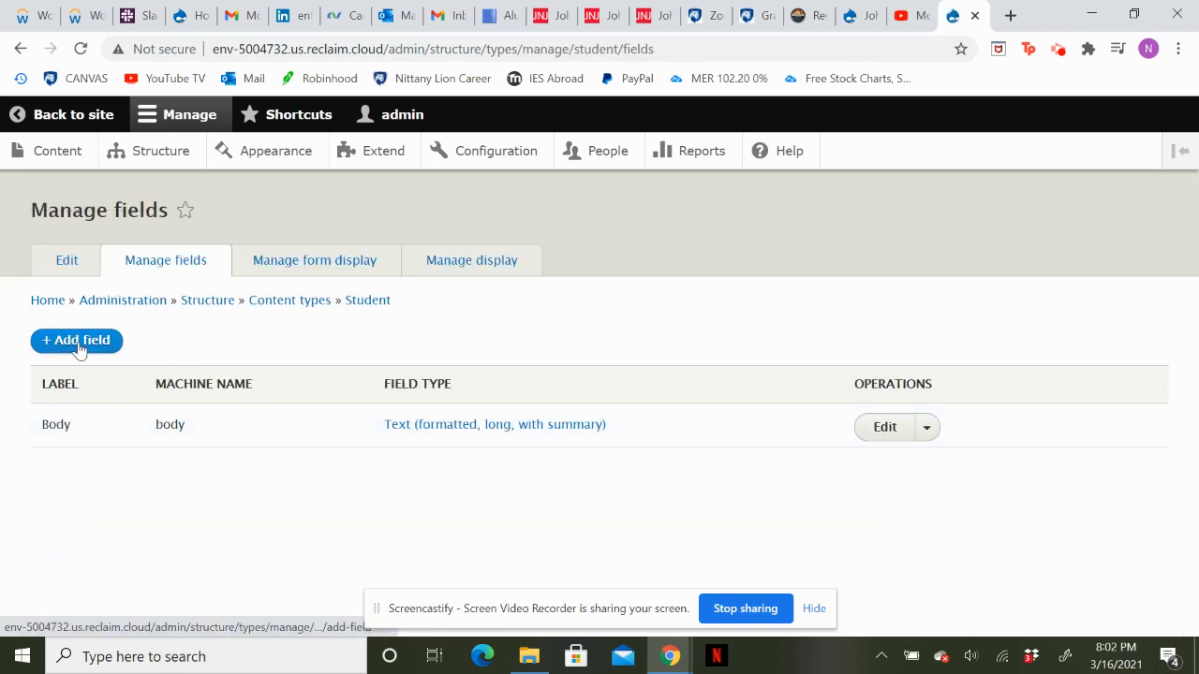
{"action": "left_click", "coordinate": [73, 339]}
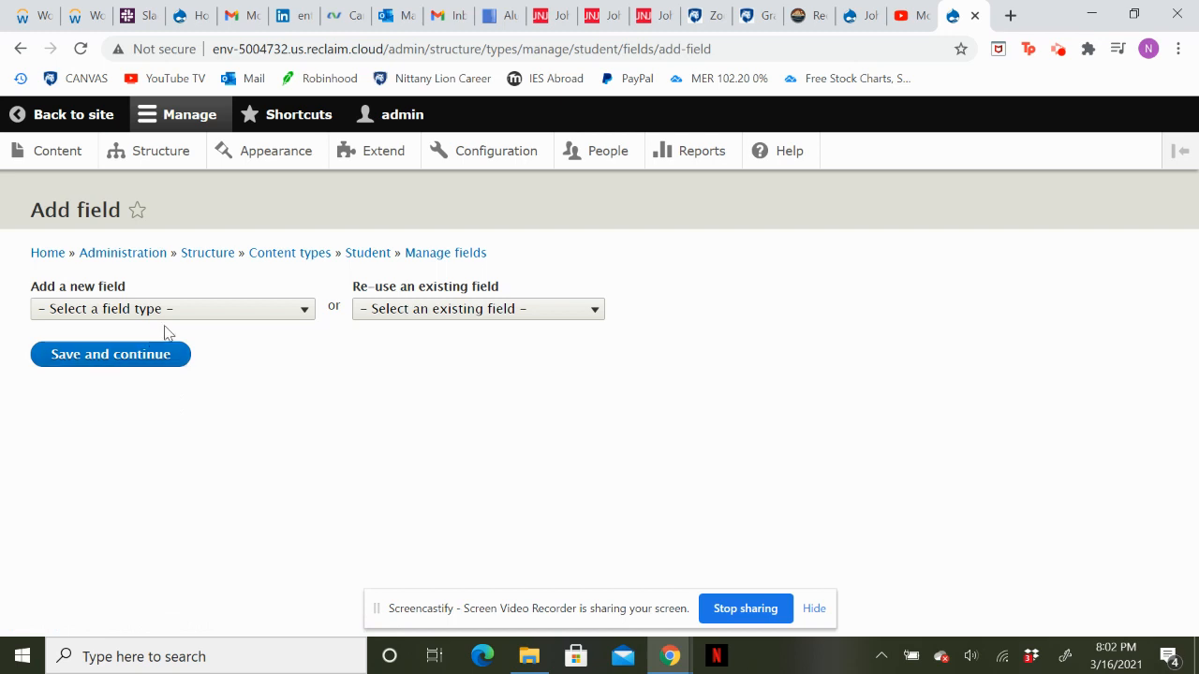
Look through the available field types and choose Number (integer) for the new Student field.
{"action": "left_click", "coordinate": [186, 314]}
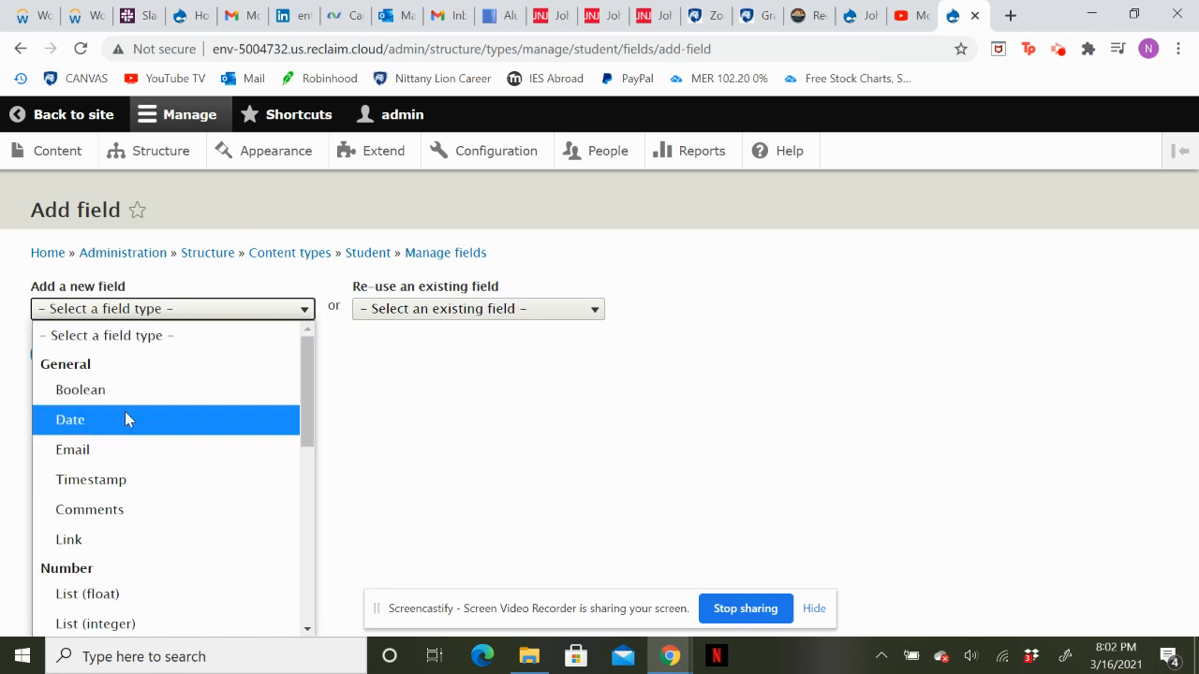
{"action": "scroll", "coordinate": [125, 411], "scroll_direction": "down", "scroll_amount": 2}
{"action": "scroll", "coordinate": [134, 451], "scroll_direction": "down", "scroll_amount": 1}
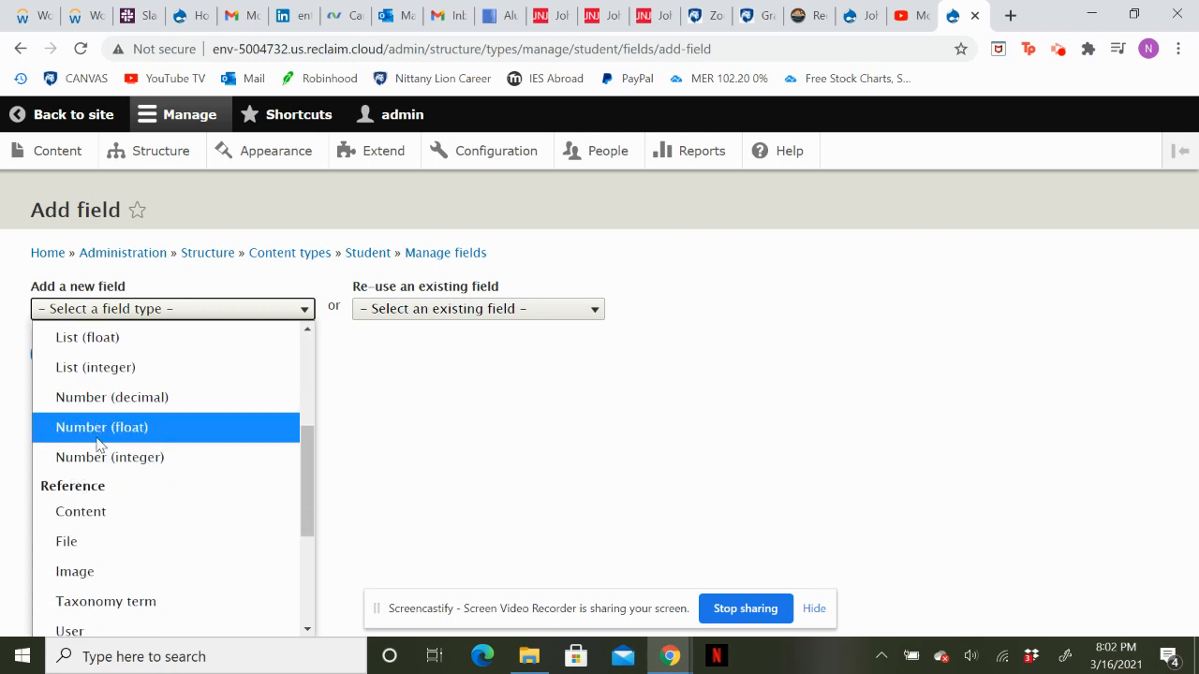
{"action": "scroll", "coordinate": [102, 437], "scroll_direction": "up", "scroll_amount": 2}
{"action": "scroll", "coordinate": [102, 436], "scroll_direction": "down", "scroll_amount": 5}
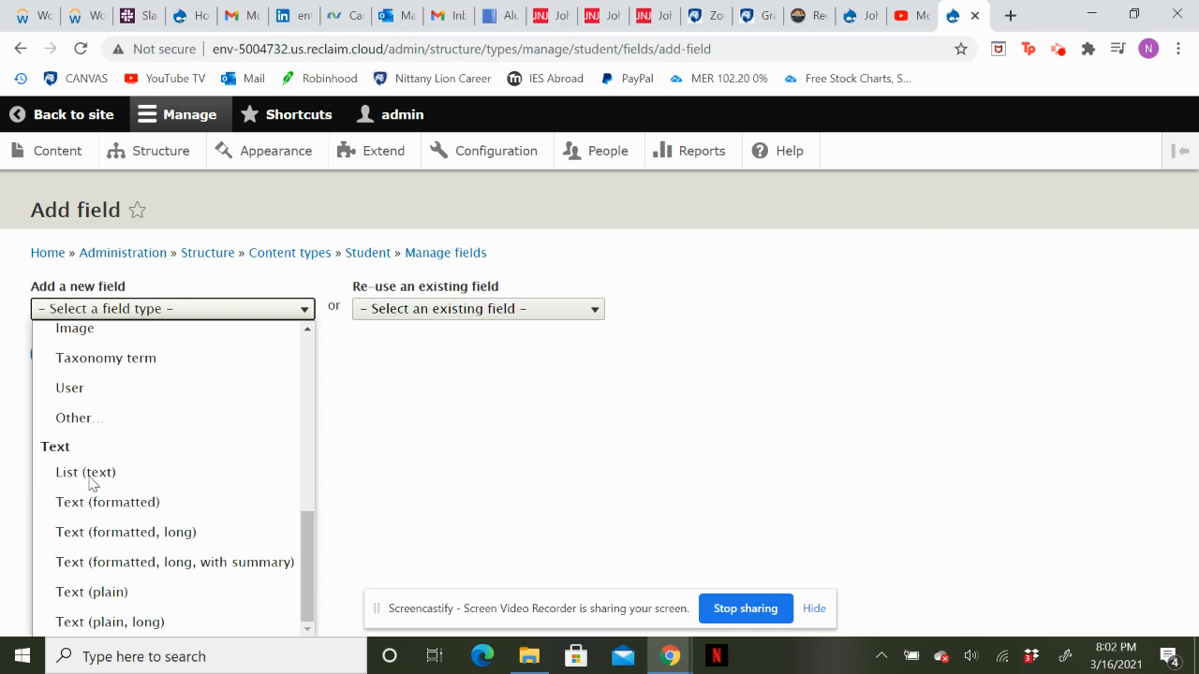
{"action": "scroll", "coordinate": [90, 484], "scroll_direction": "up", "scroll_amount": 3}
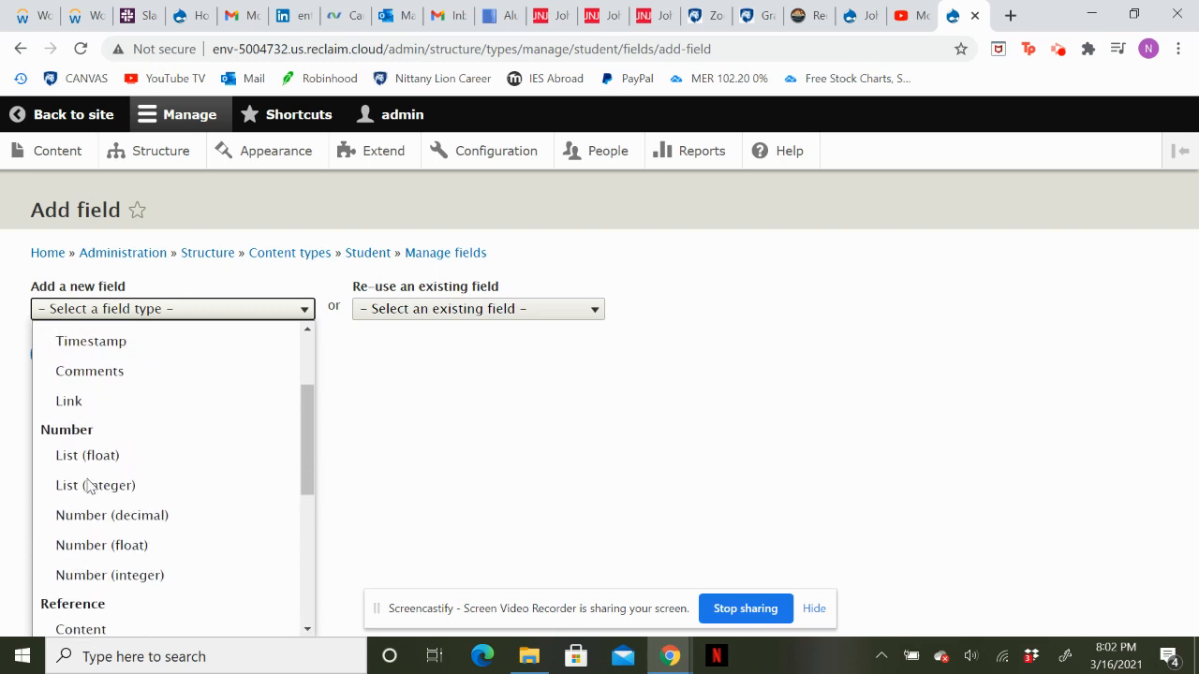
{"action": "scroll", "coordinate": [89, 484], "scroll_direction": "up", "scroll_amount": 2}
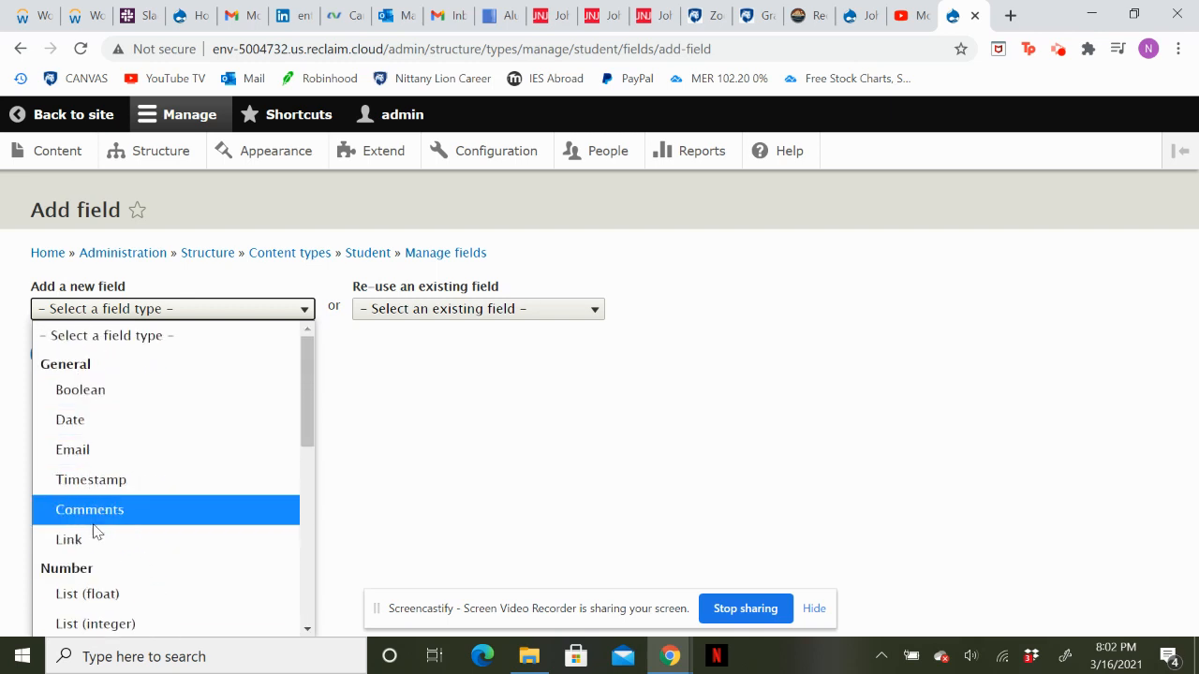
{"action": "scroll", "coordinate": [102, 553], "scroll_direction": "down", "scroll_amount": 2}
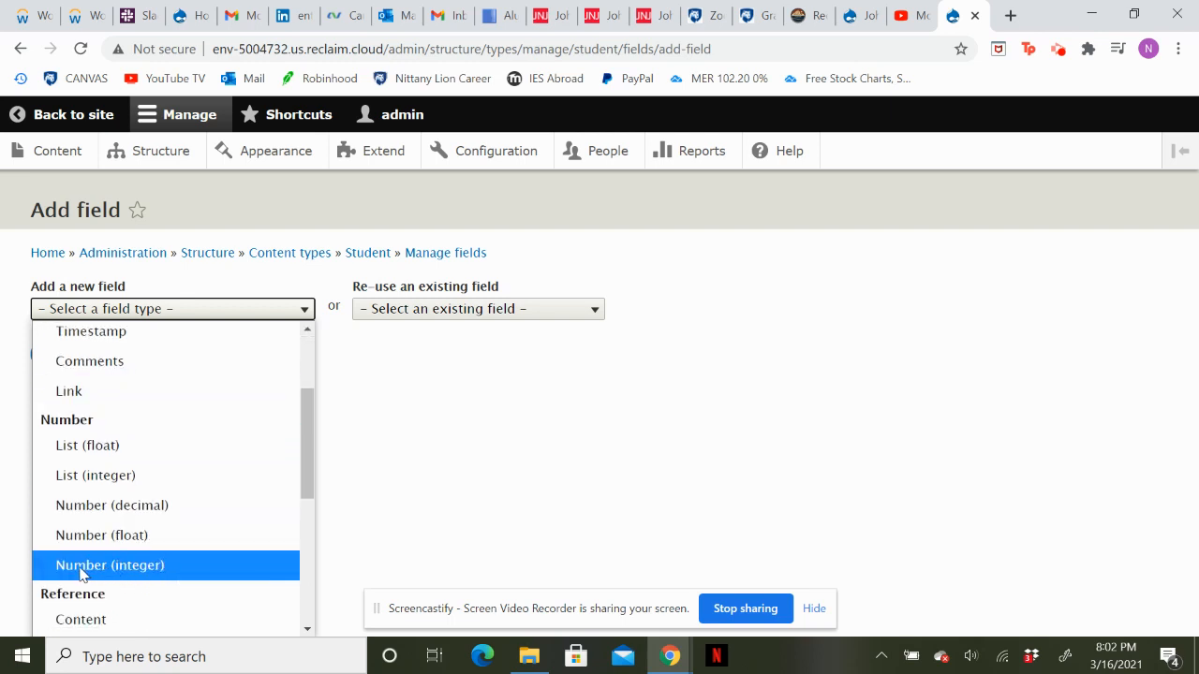
{"action": "left_click", "coordinate": [80, 566]}
Label the new integer field Student ID and save it, continuing to its field settings.
{"action": "left_click", "coordinate": [102, 375]}
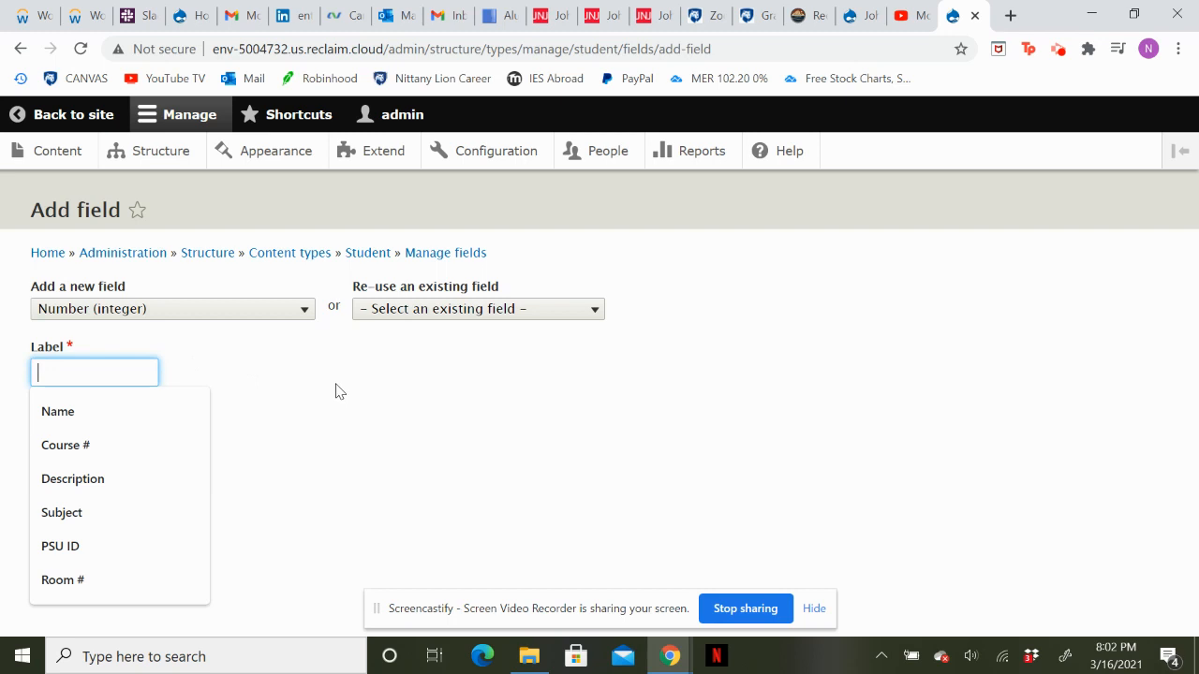
{"action": "type", "text": "Stu"}
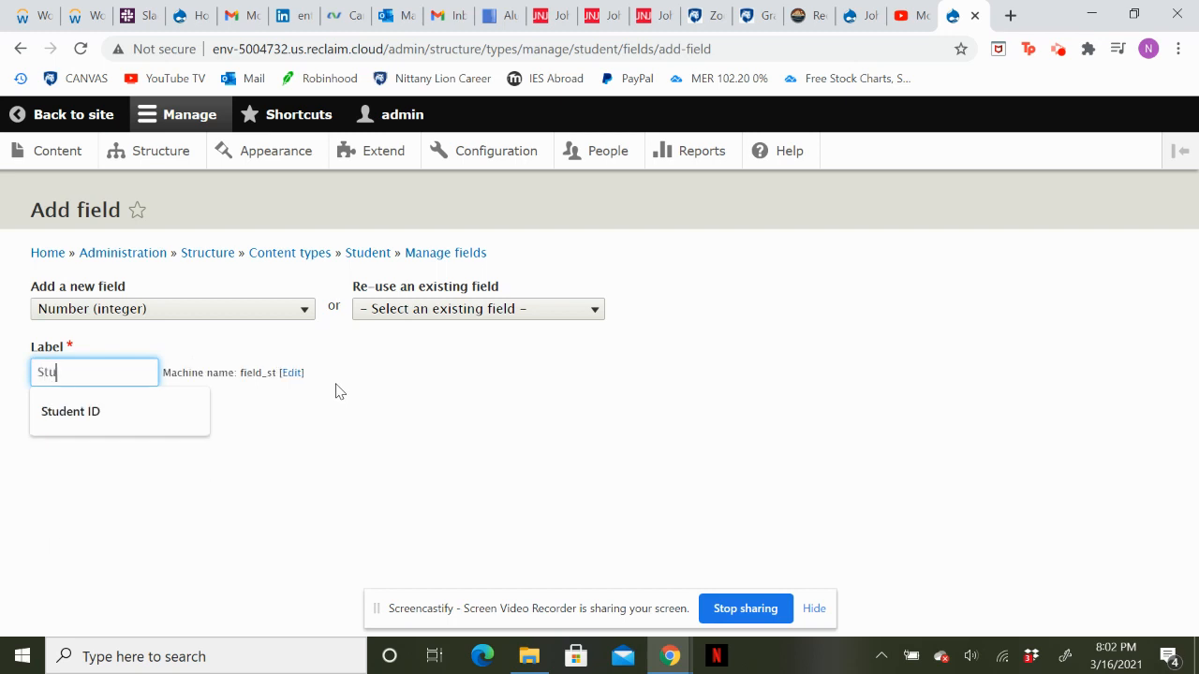
{"action": "type", "text": "dent ID"}
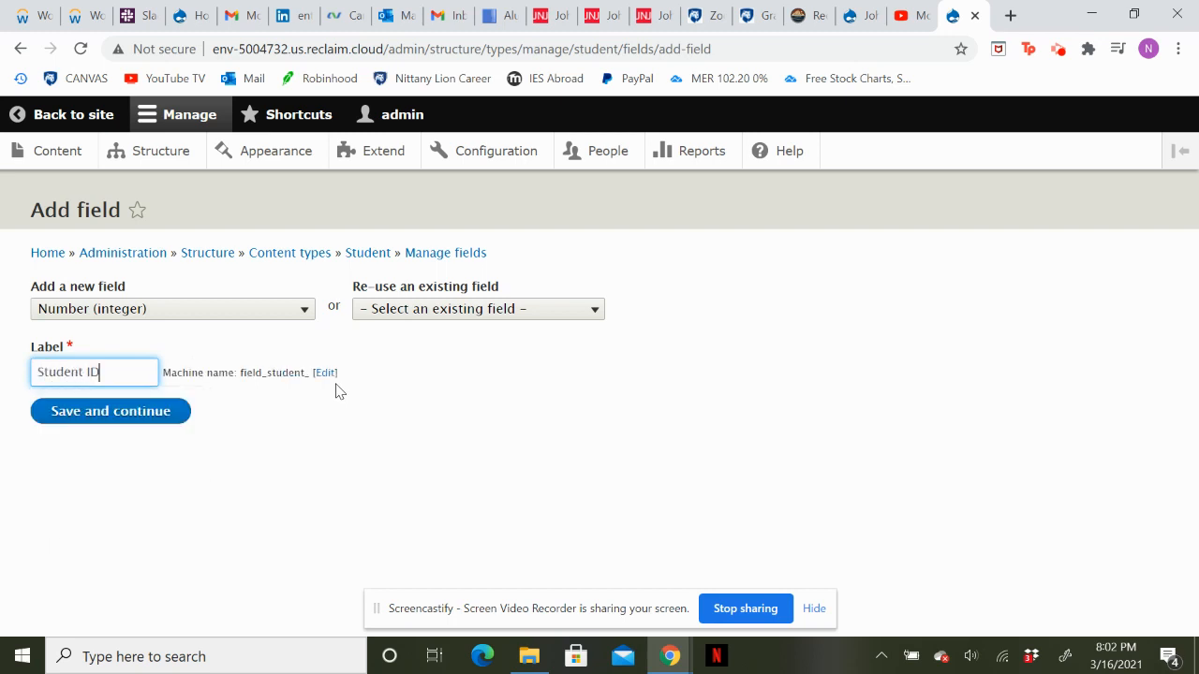
{"action": "left_click", "coordinate": [72, 426]}
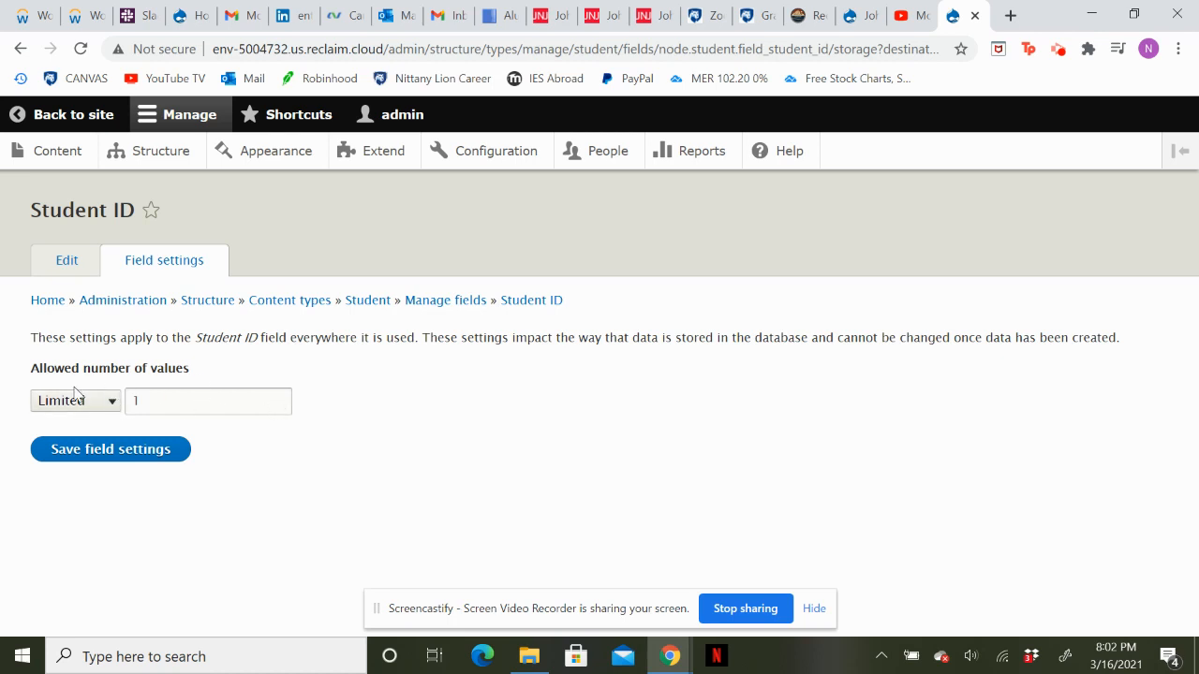
Keep the Student ID field's allowed number of values at Limited, 1, and save the field settings.
{"action": "left_click", "coordinate": [104, 410]}
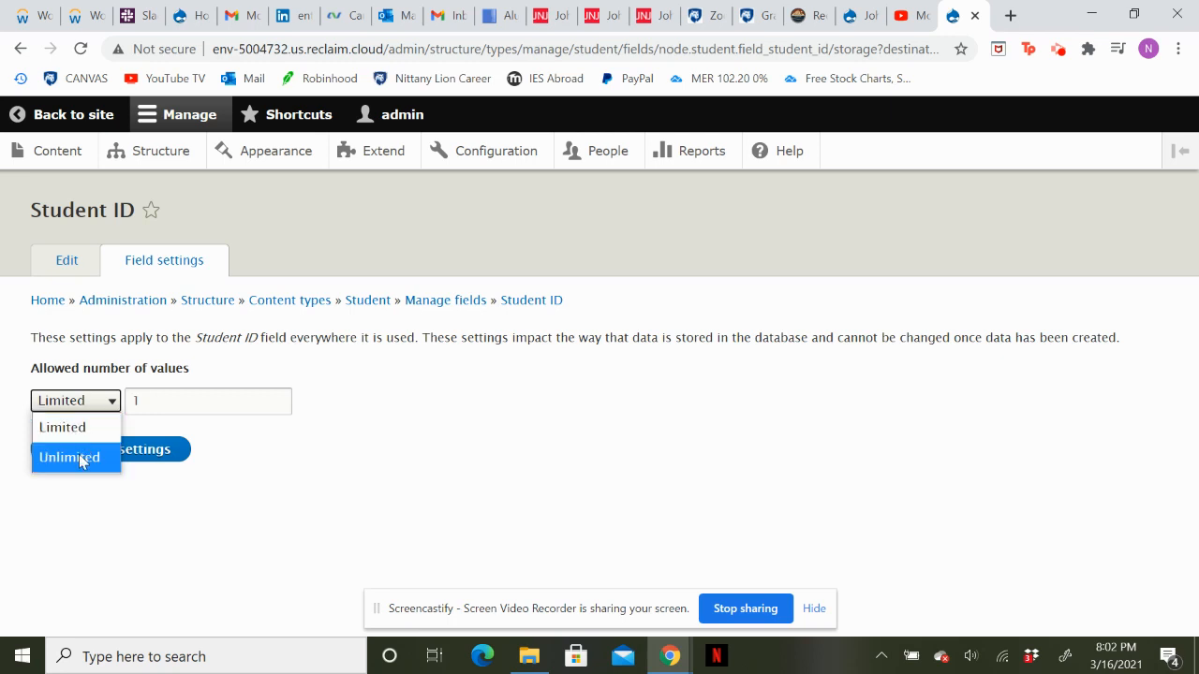
{"action": "left_click", "coordinate": [115, 428]}
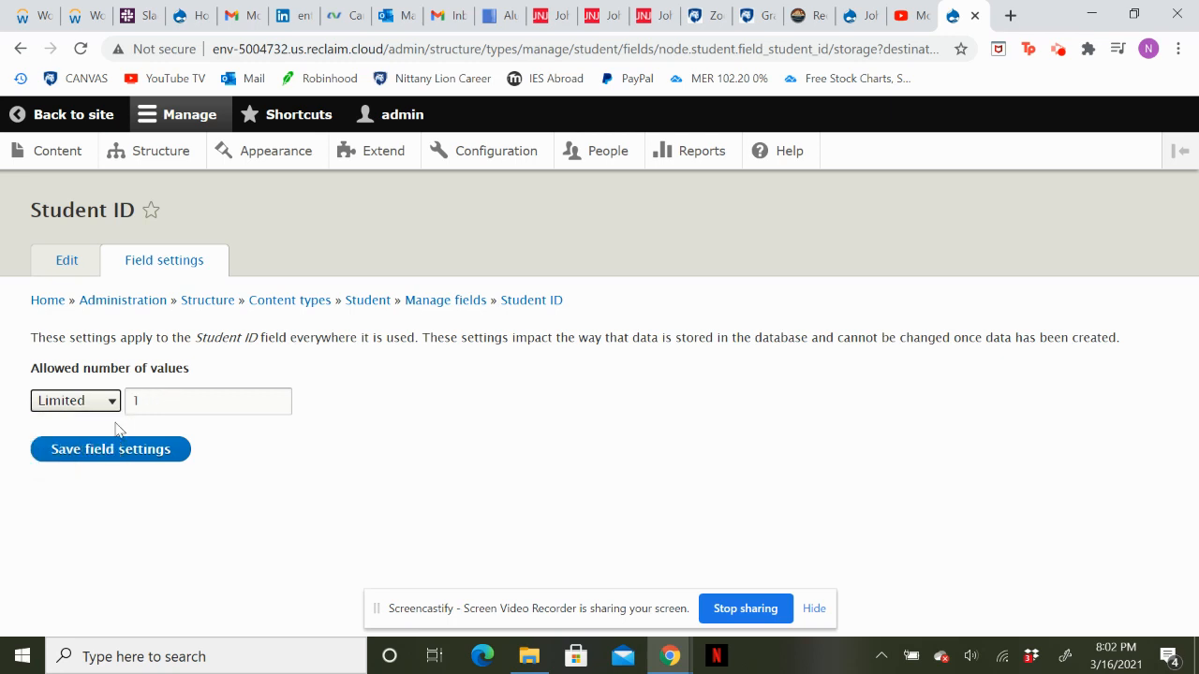
{"action": "left_click", "coordinate": [201, 412]}
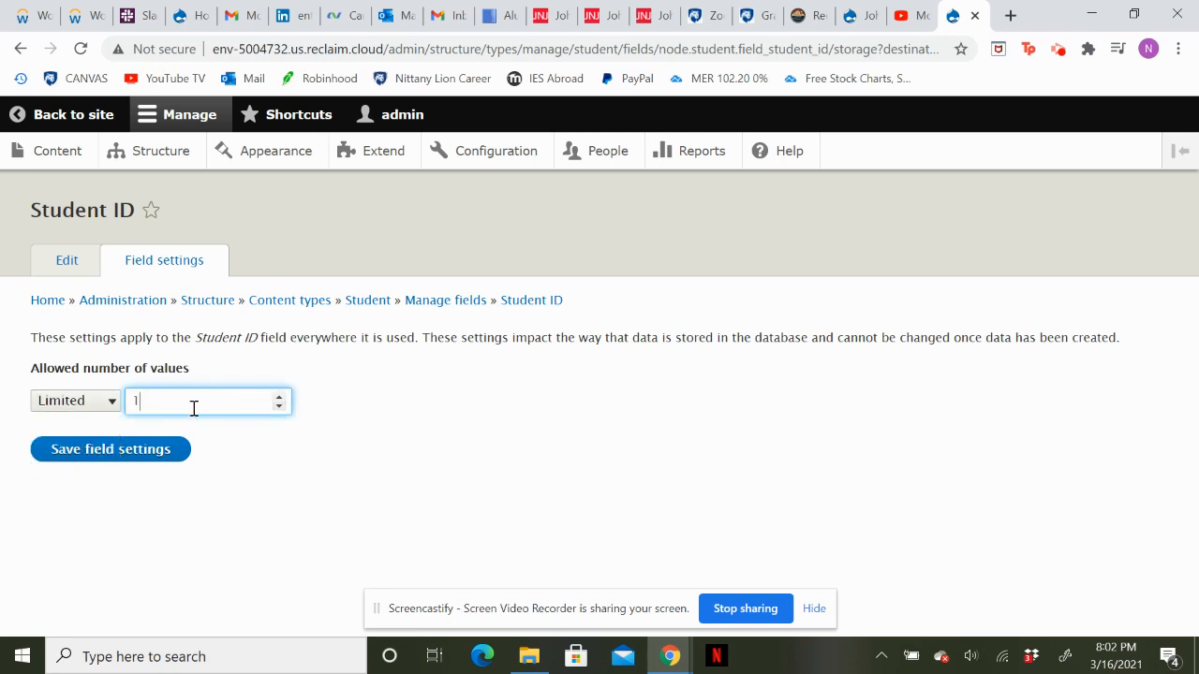
{"action": "left_click", "coordinate": [135, 459]}
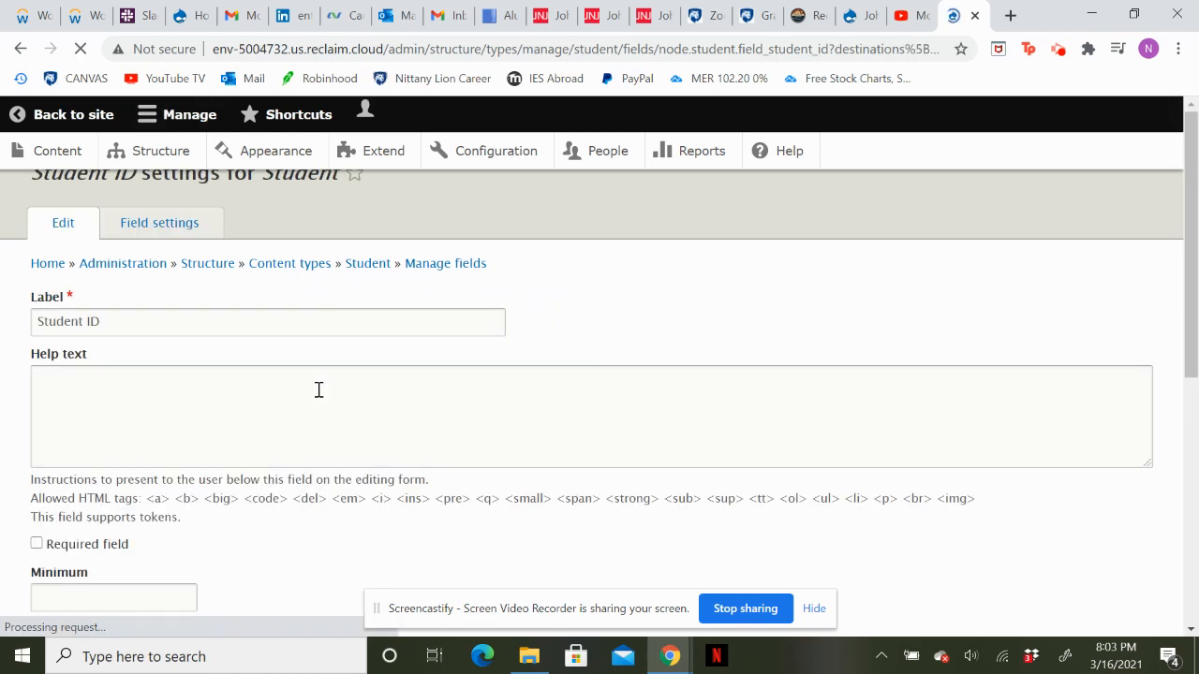
Review the Student ID field's label, help text, limits and default value, and save the settings without changes.
{"action": "scroll", "coordinate": [365, 401], "scroll_direction": "down", "scroll_amount": 1}
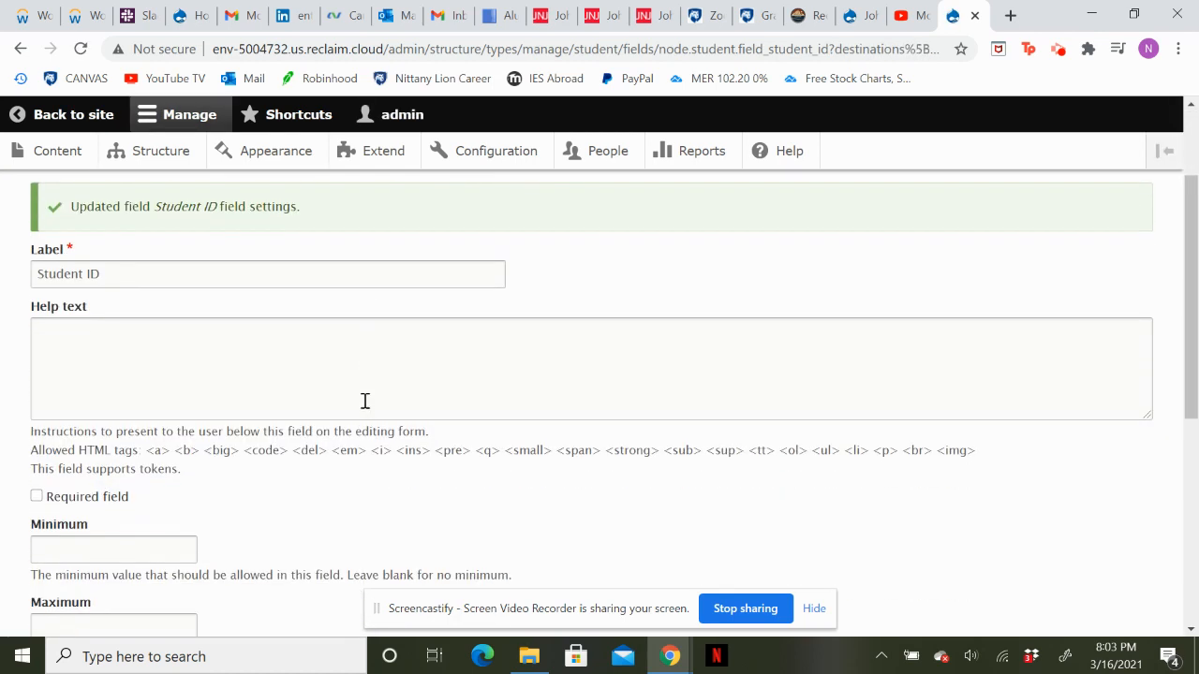
{"action": "scroll", "coordinate": [125, 277], "scroll_direction": "up", "scroll_amount": 2}
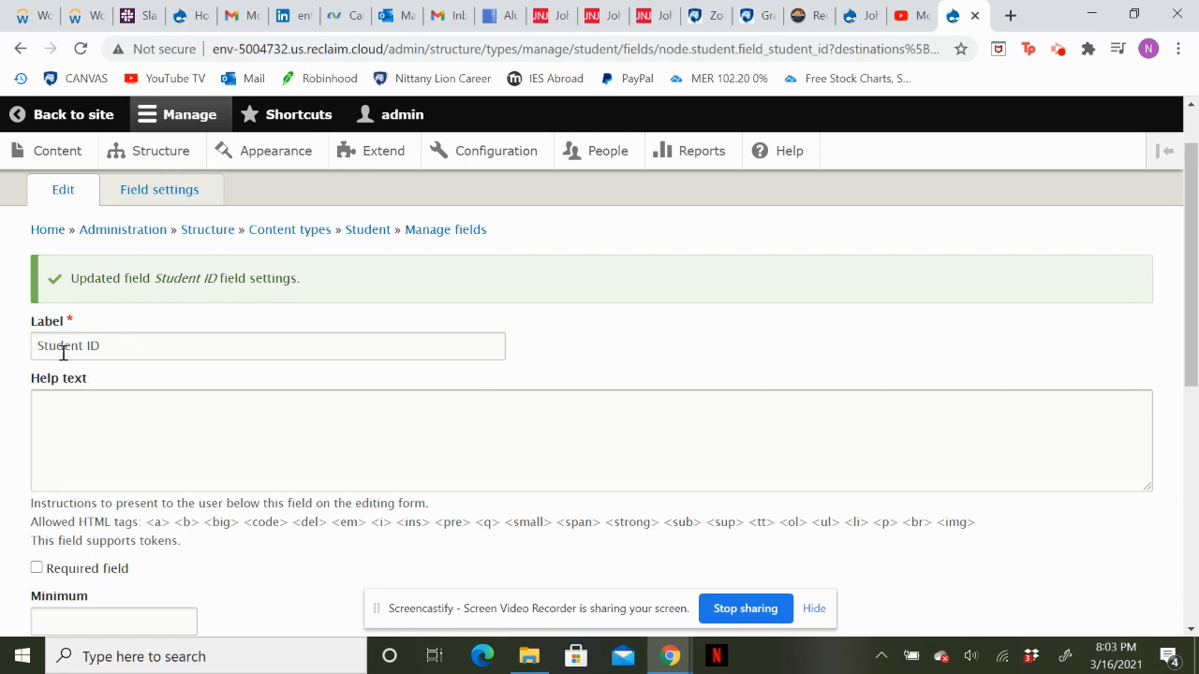
{"action": "scroll", "coordinate": [63, 352], "scroll_direction": "down", "scroll_amount": 2}
{"action": "scroll", "coordinate": [154, 373], "scroll_direction": "down", "scroll_amount": 2}
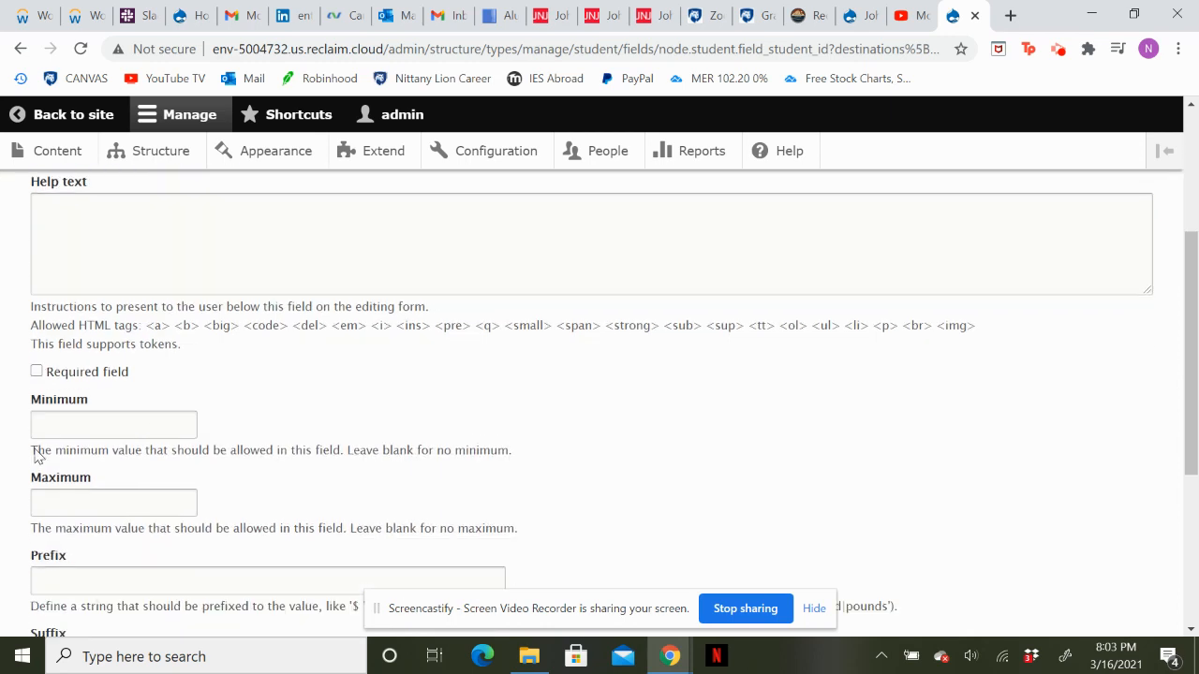
{"action": "scroll", "coordinate": [78, 429], "scroll_direction": "down", "scroll_amount": 3}
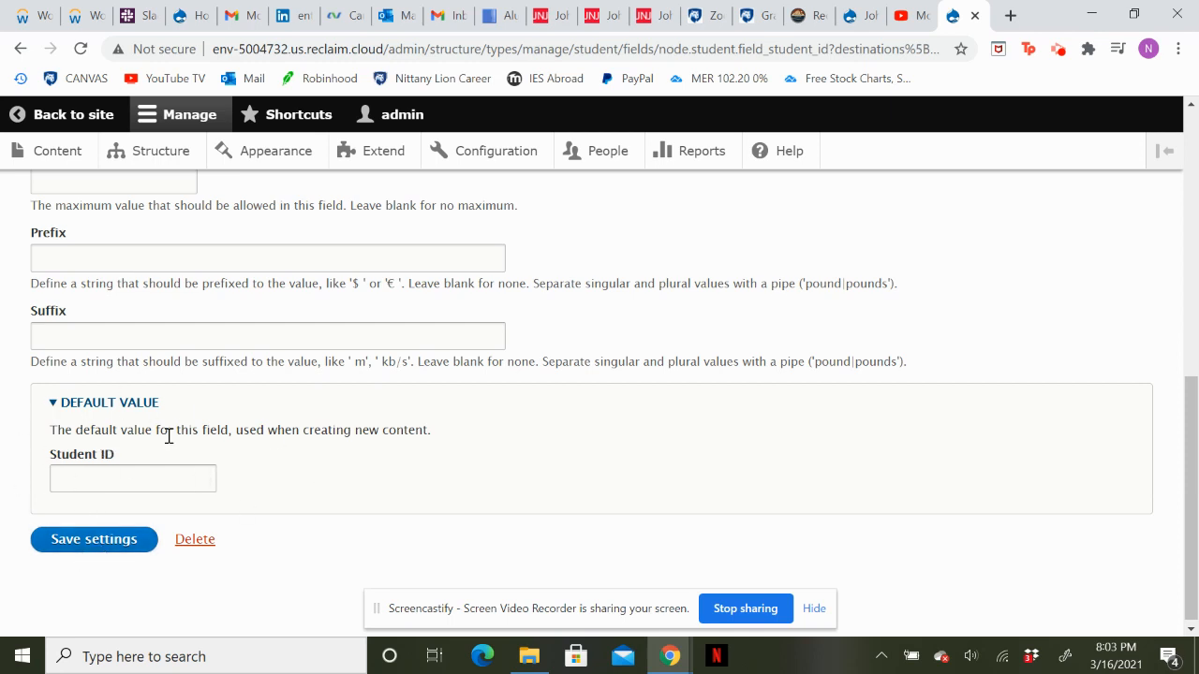
{"action": "left_click", "coordinate": [94, 539]}
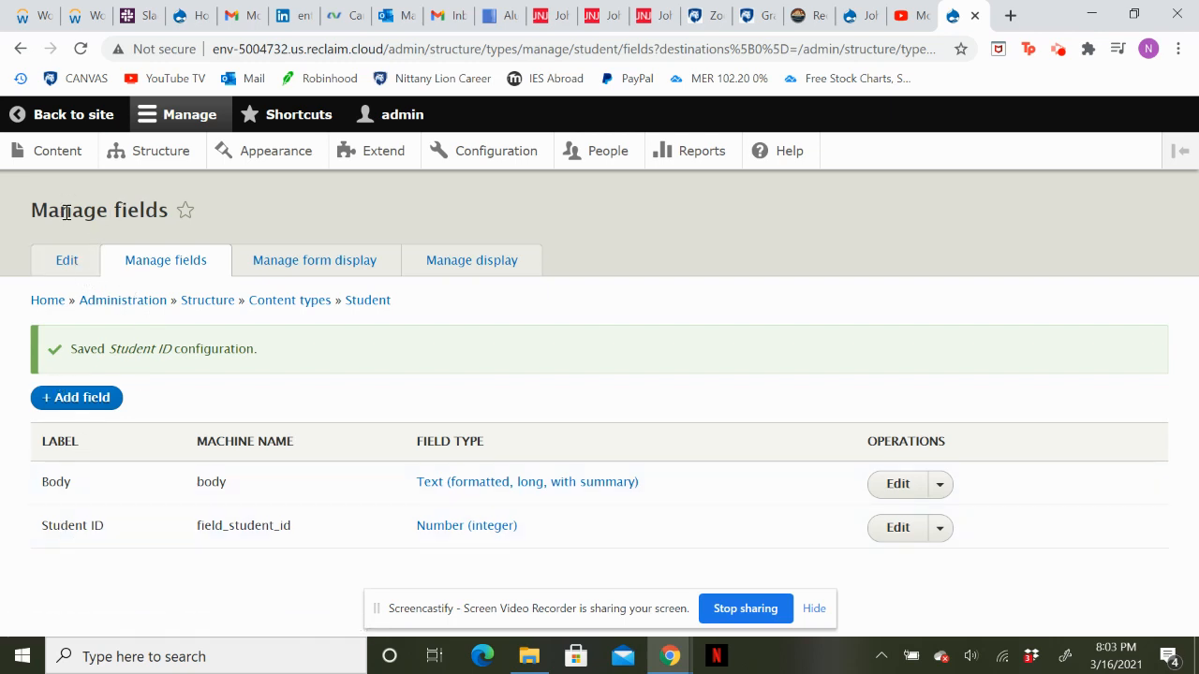
Open the form for adding a new content item of the Student type.
{"action": "left_click", "coordinate": [55, 152]}
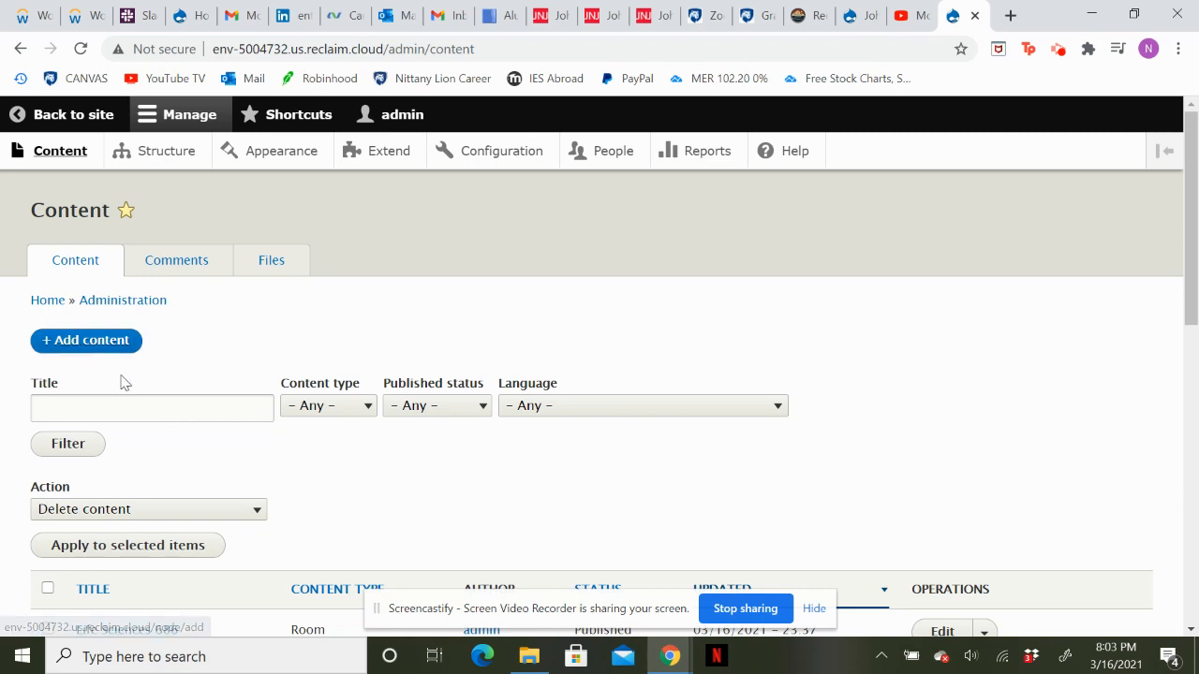
{"action": "scroll", "coordinate": [106, 331], "scroll_direction": "down", "scroll_amount": 1}
{"action": "left_click", "coordinate": [104, 318]}
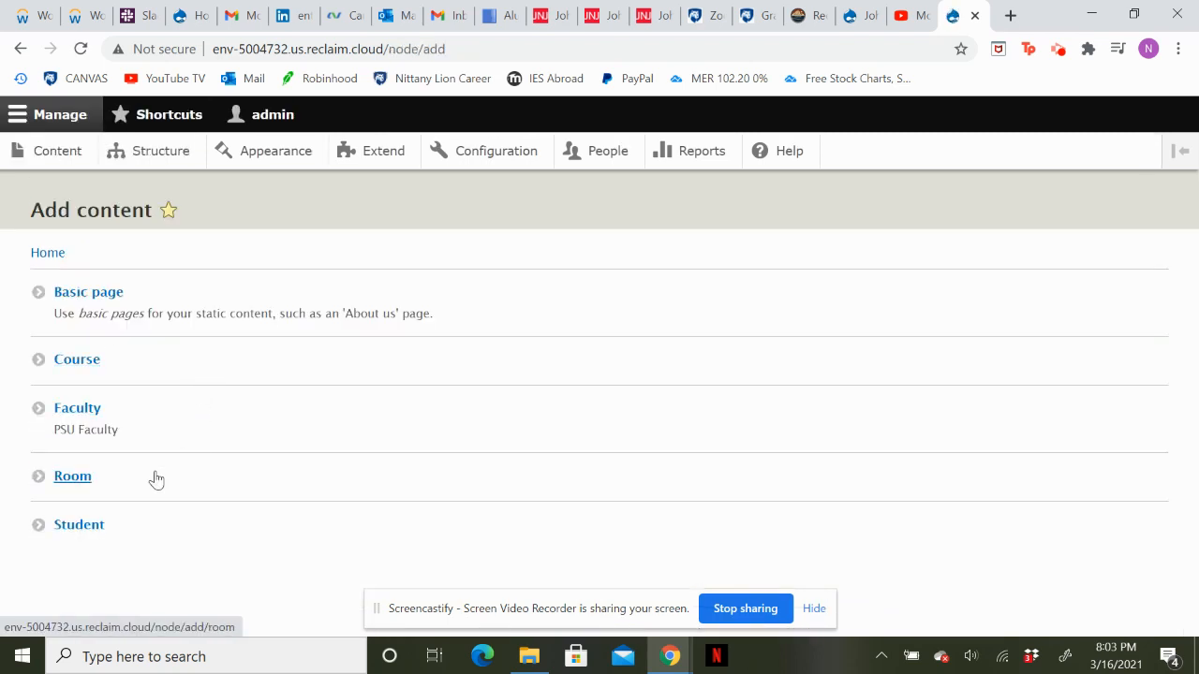
{"action": "left_click", "coordinate": [73, 527]}
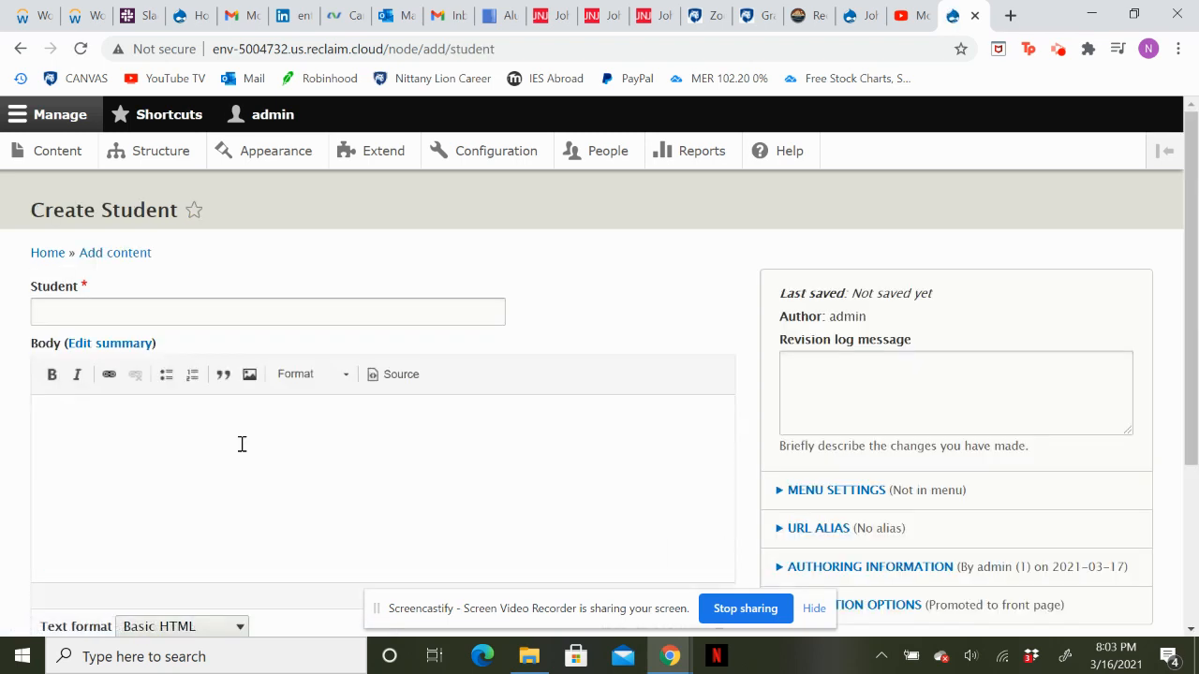
Enter the student's full name in the Student title field.
{"action": "left_click", "coordinate": [212, 313]}
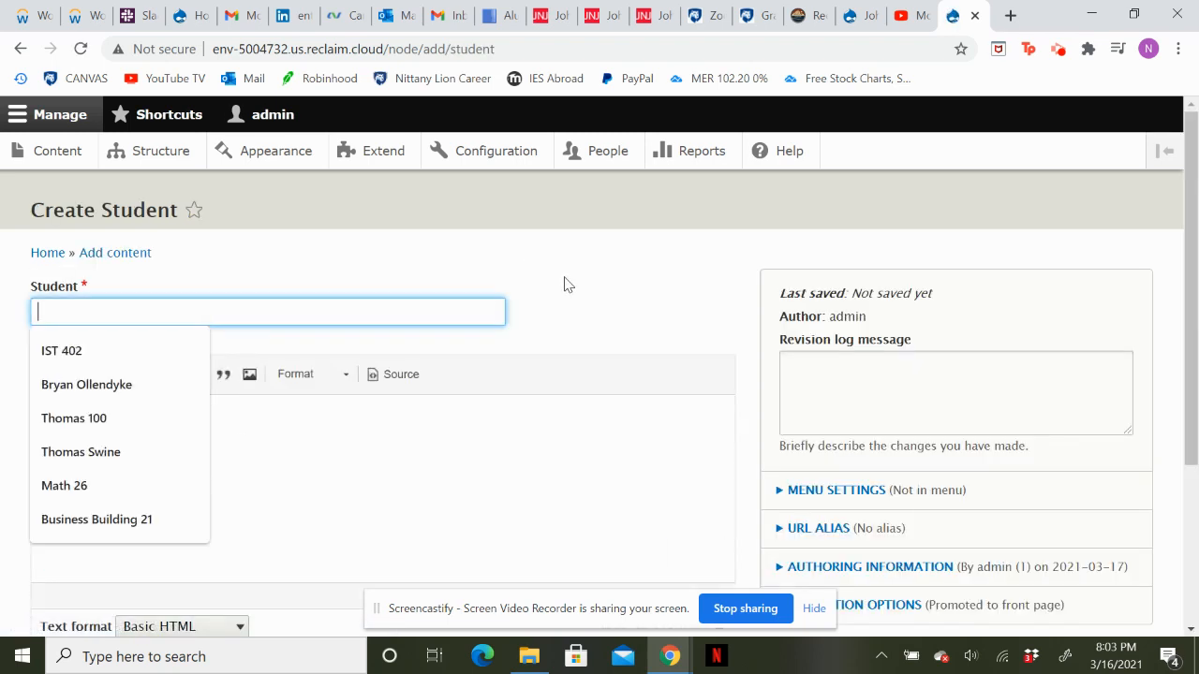
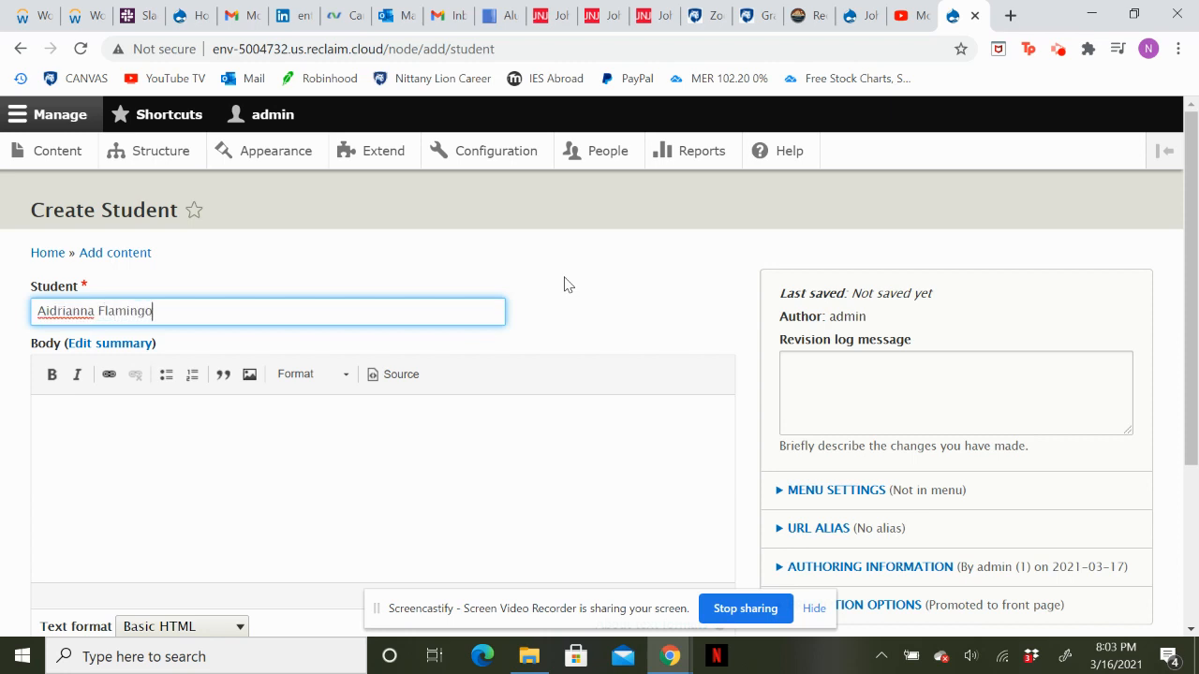
Fill in the student's ID number, leave the body empty, dismiss the recording notification and save the published Student item.
{"action": "scroll", "coordinate": [455, 425], "scroll_direction": "down", "scroll_amount": 1}
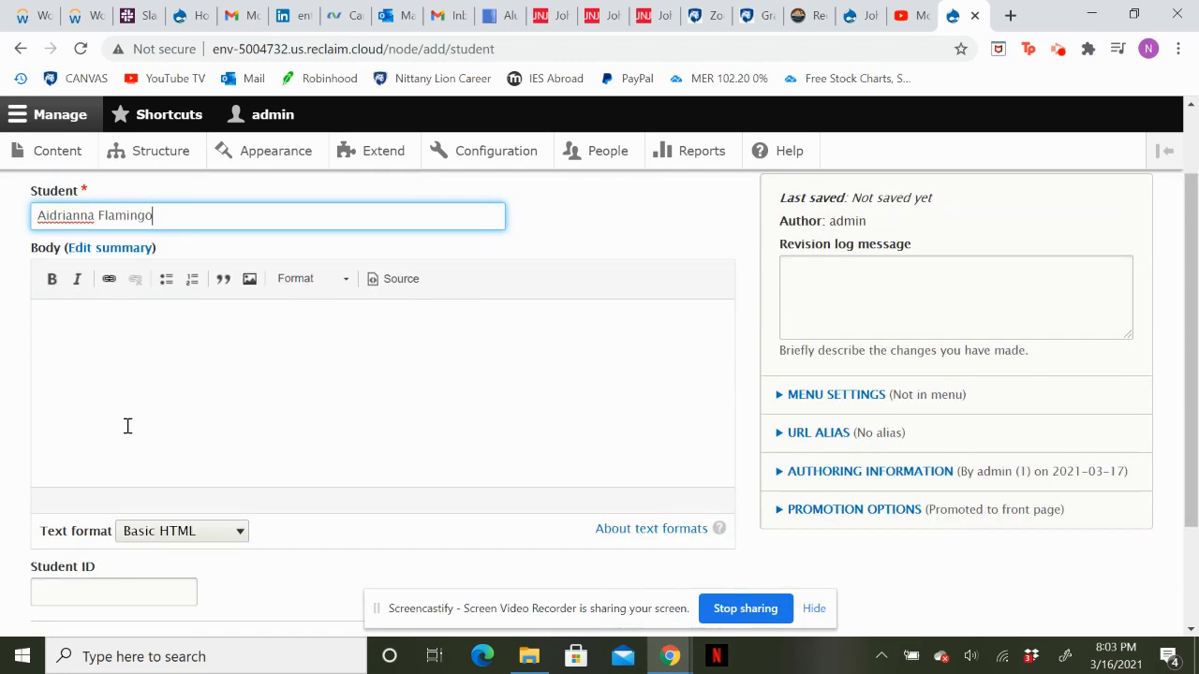
{"action": "scroll", "coordinate": [120, 440], "scroll_direction": "down", "scroll_amount": 1}
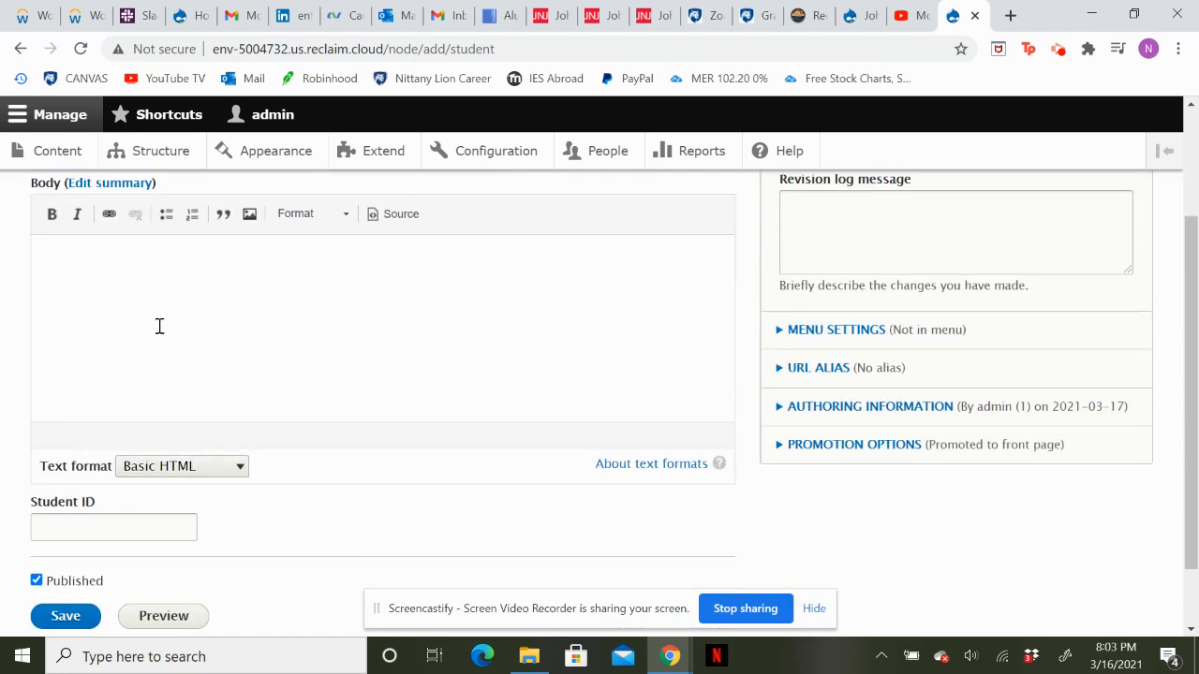
{"action": "scroll", "coordinate": [159, 326], "scroll_direction": "up", "scroll_amount": 1}
{"action": "scroll", "coordinate": [159, 325], "scroll_direction": "down", "scroll_amount": 1}
{"action": "left_click", "coordinate": [78, 496]}
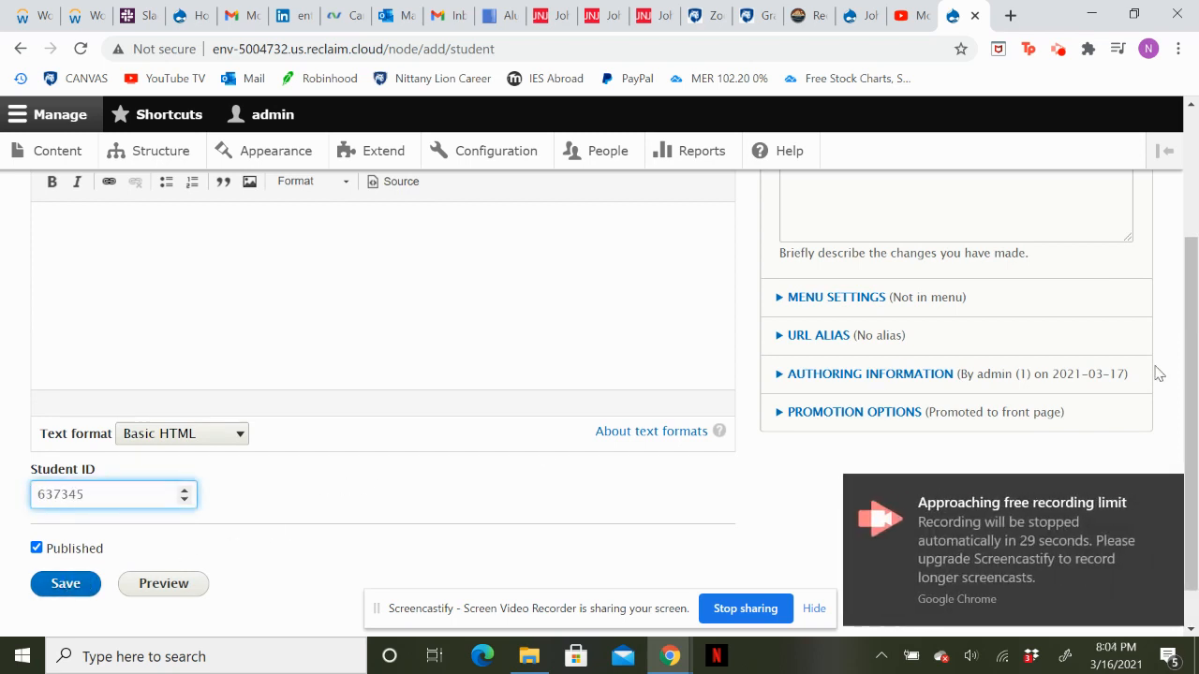
{"action": "left_click", "coordinate": [1168, 492]}
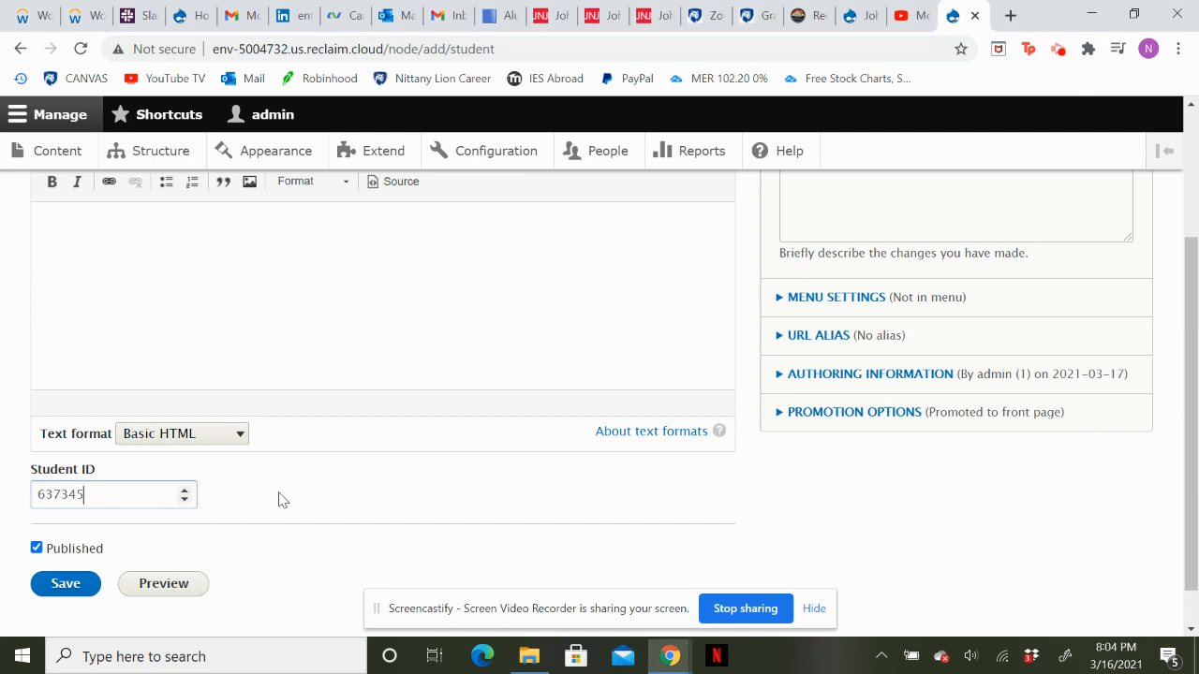
{"action": "left_click", "coordinate": [85, 569]}
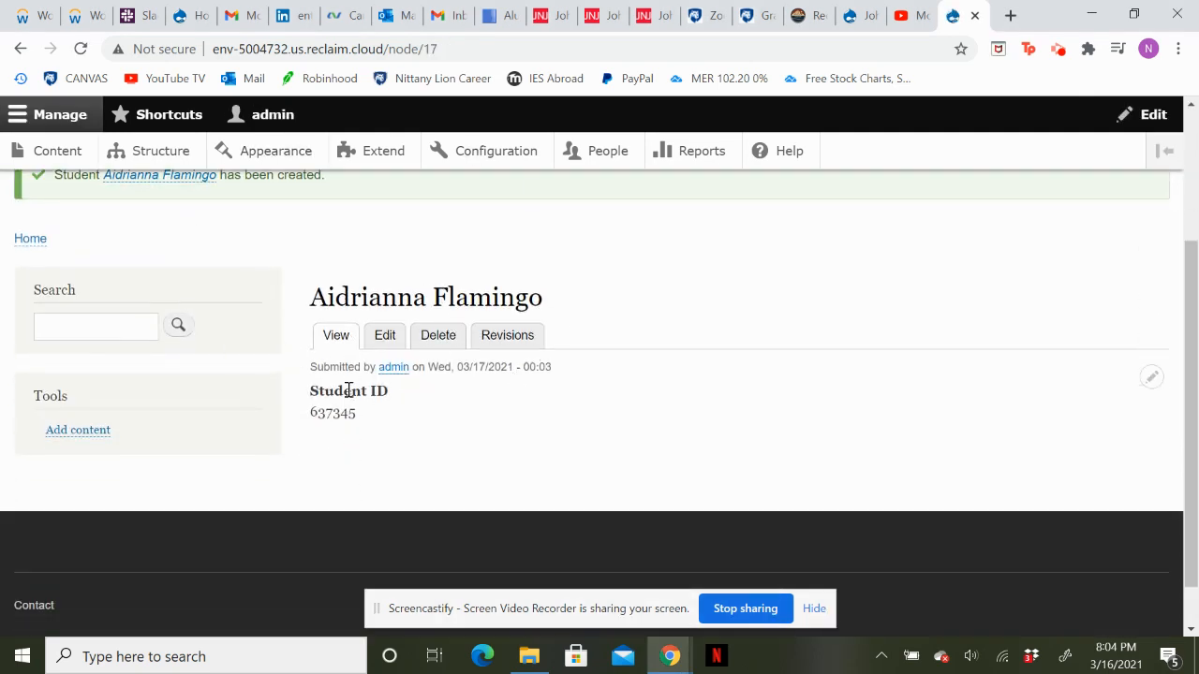
Check the saved student's page, then open the site's home page and look through its content listing.
{"action": "scroll", "coordinate": [415, 314], "scroll_direction": "up", "scroll_amount": 3}
{"action": "scroll", "coordinate": [415, 314], "scroll_direction": "down", "scroll_amount": 2}
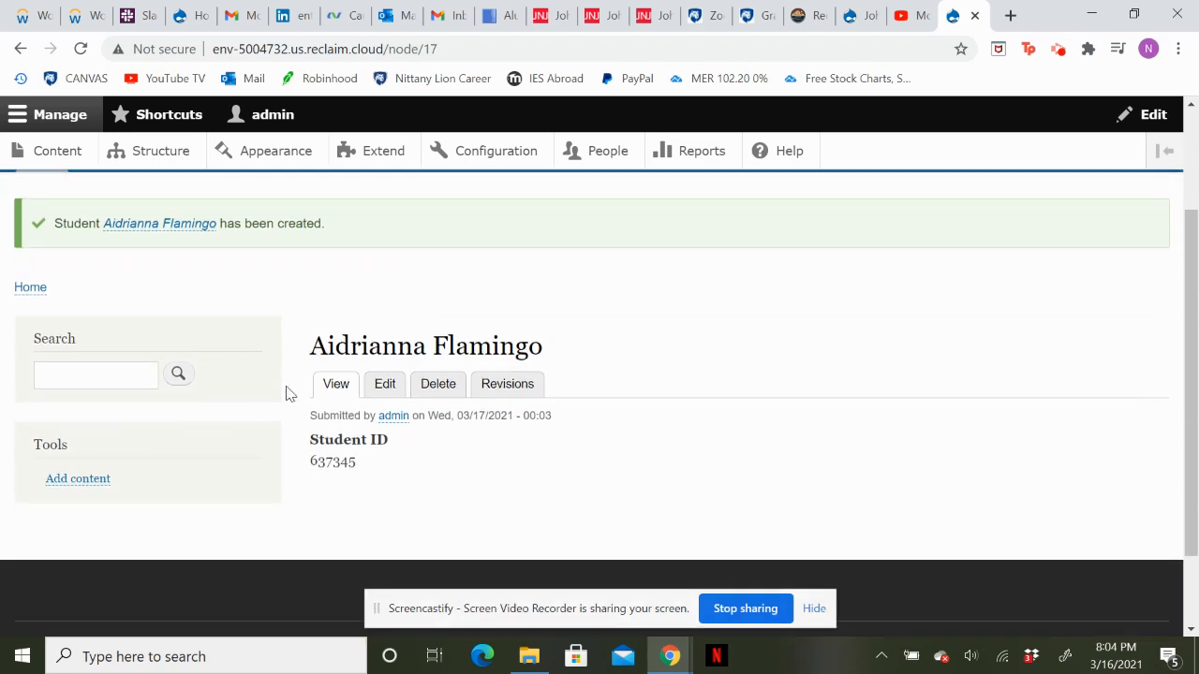
{"action": "scroll", "coordinate": [116, 266], "scroll_direction": "up", "scroll_amount": 2}
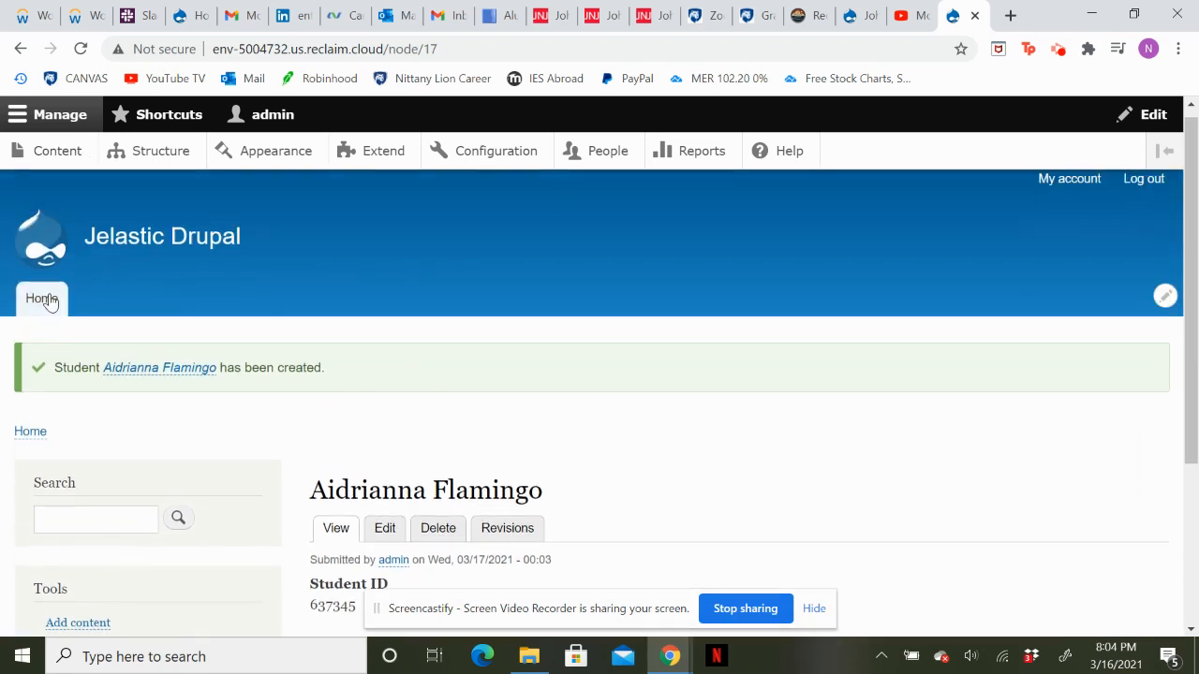
{"action": "left_click", "coordinate": [41, 298]}
{"action": "scroll", "coordinate": [431, 450], "scroll_direction": "down", "scroll_amount": 3}
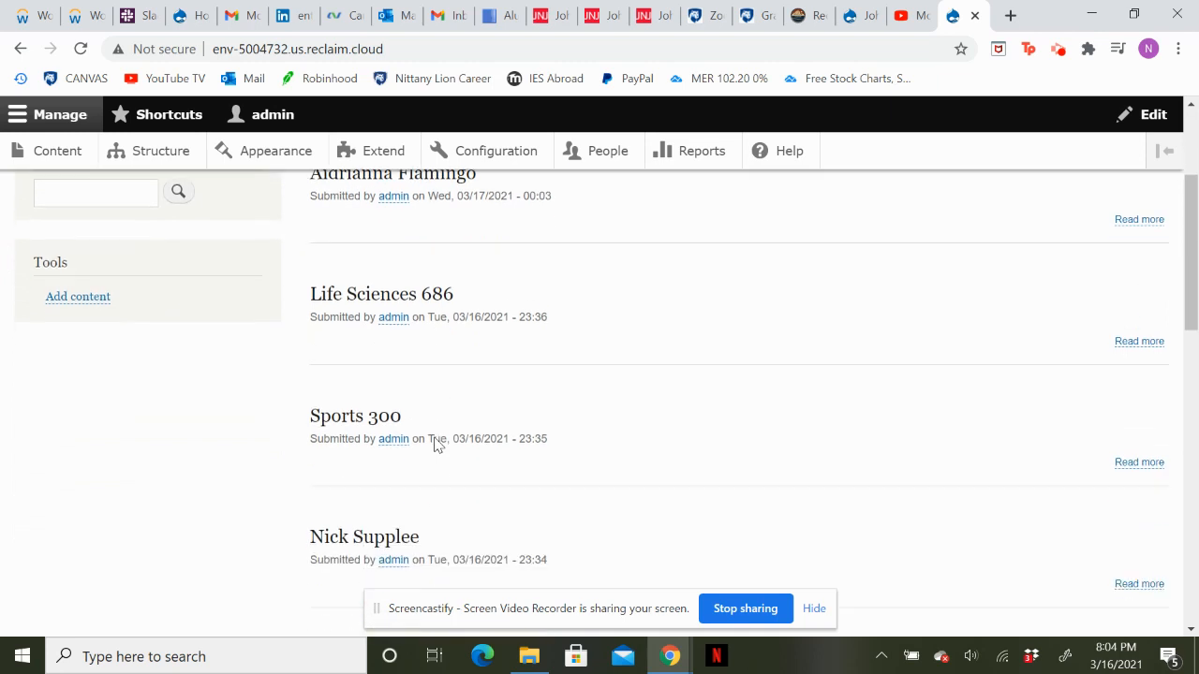